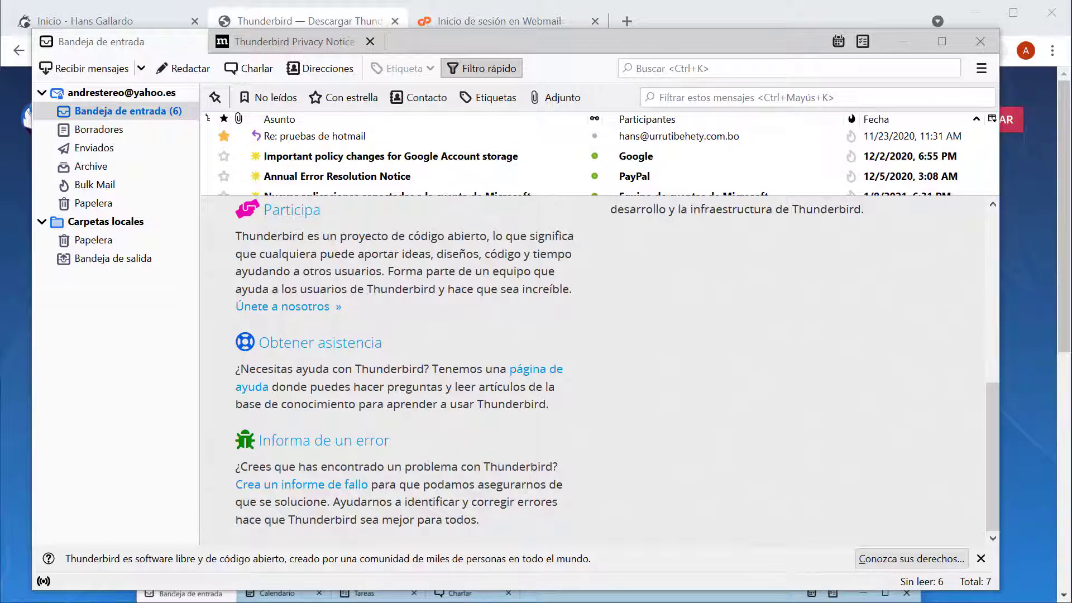
- Show the Yahoo account's overview, then minimize Thunderbird to reveal the browser download page
{"action": "key", "text": "Up"}
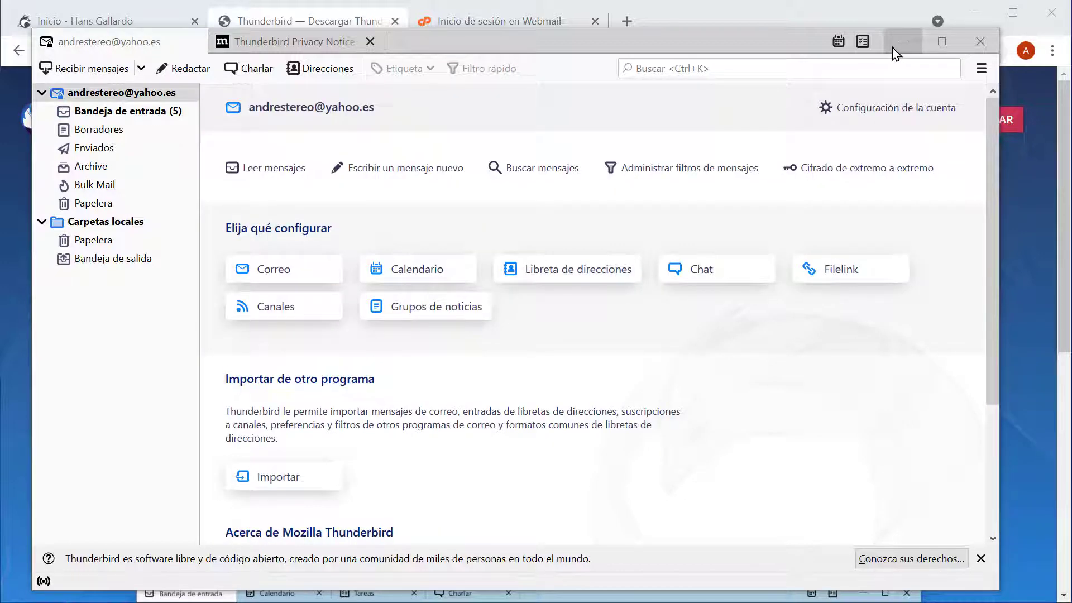
{"action": "left_click", "coordinate": [899, 49]}
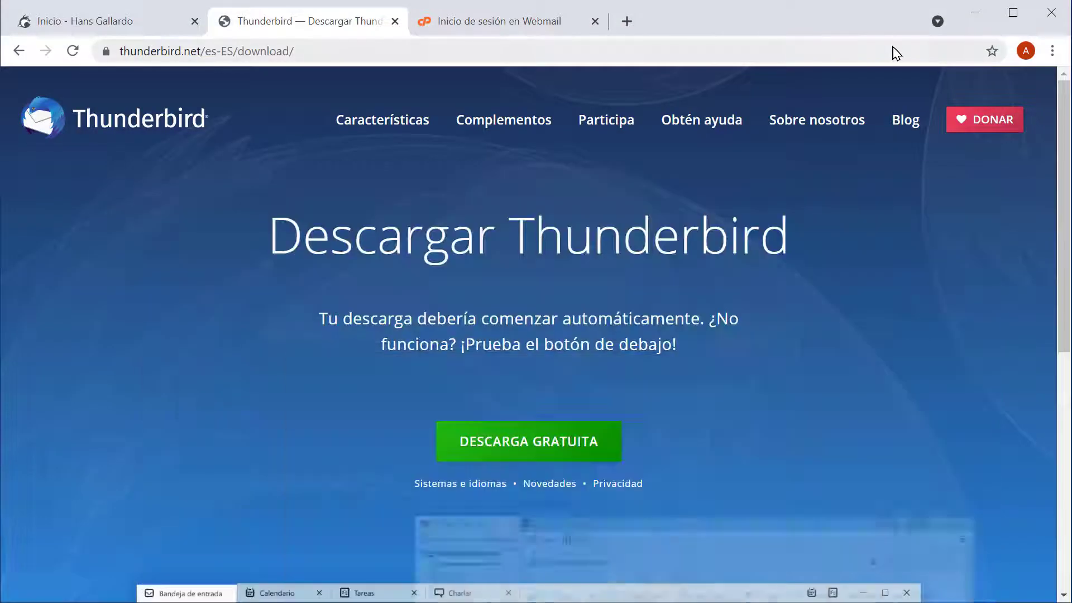
- In the Webmail tab, replace the port at the end of the address with /webmail and load it
{"action": "left_click", "coordinate": [457, 28]}
{"action": "left_click", "coordinate": [212, 51]}
{"action": "left_click", "coordinate": [187, 53]}
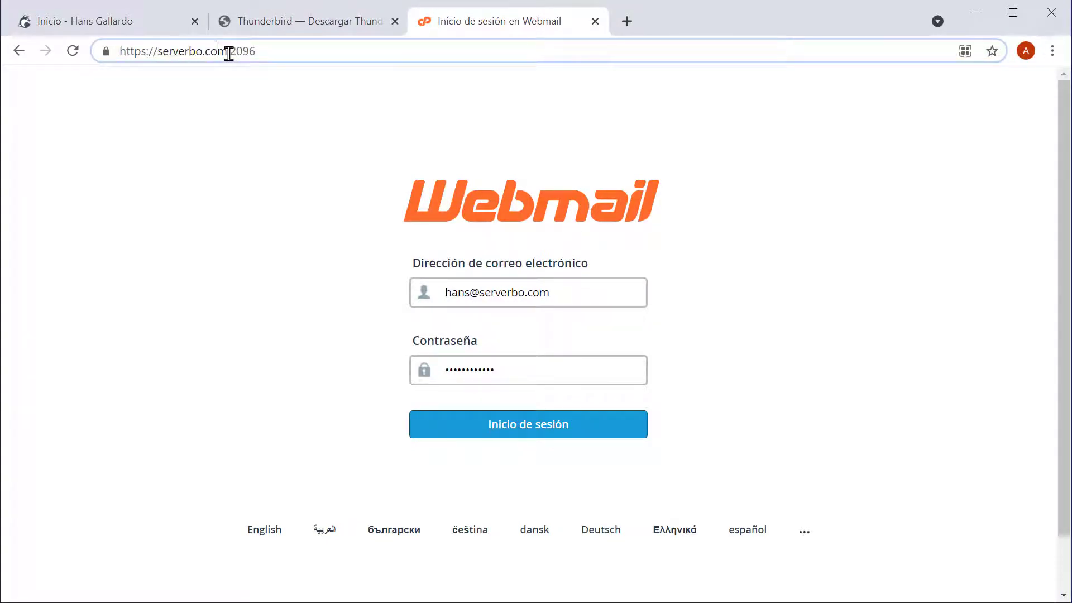
{"action": "left_click_drag", "start_coordinate": [226, 51], "coordinate": [713, 83]}
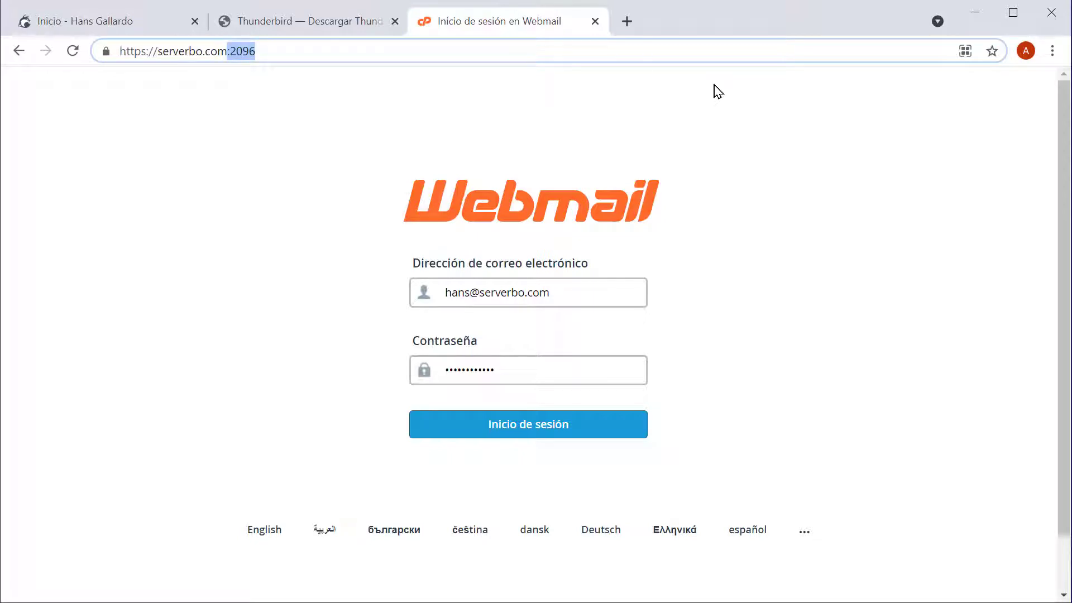
{"action": "type", "text": "/"}
{"action": "type", "text": "webmail"}
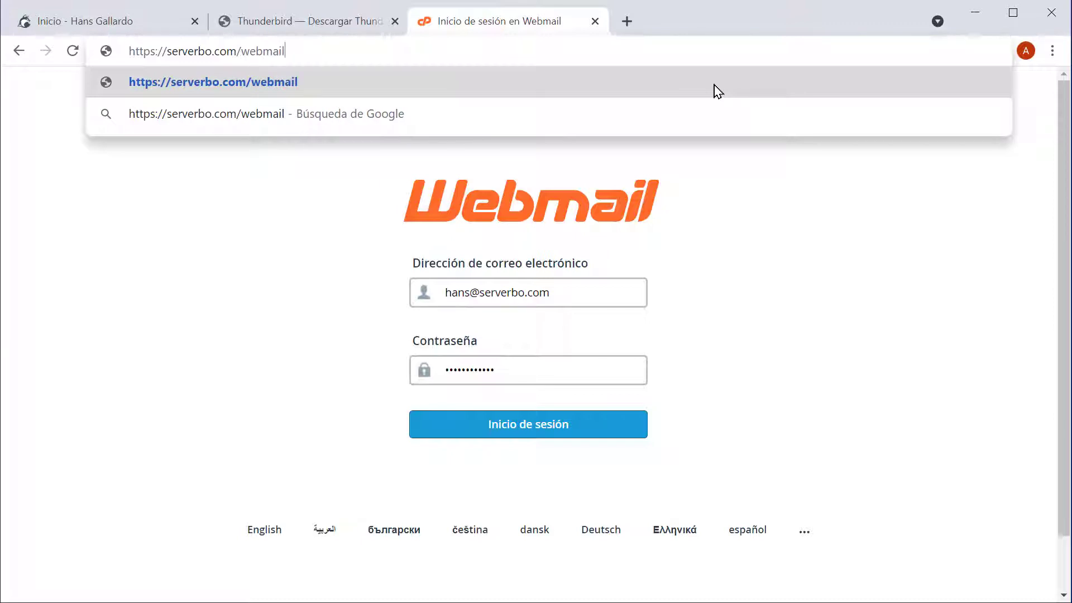
{"action": "key", "text": "Return"}
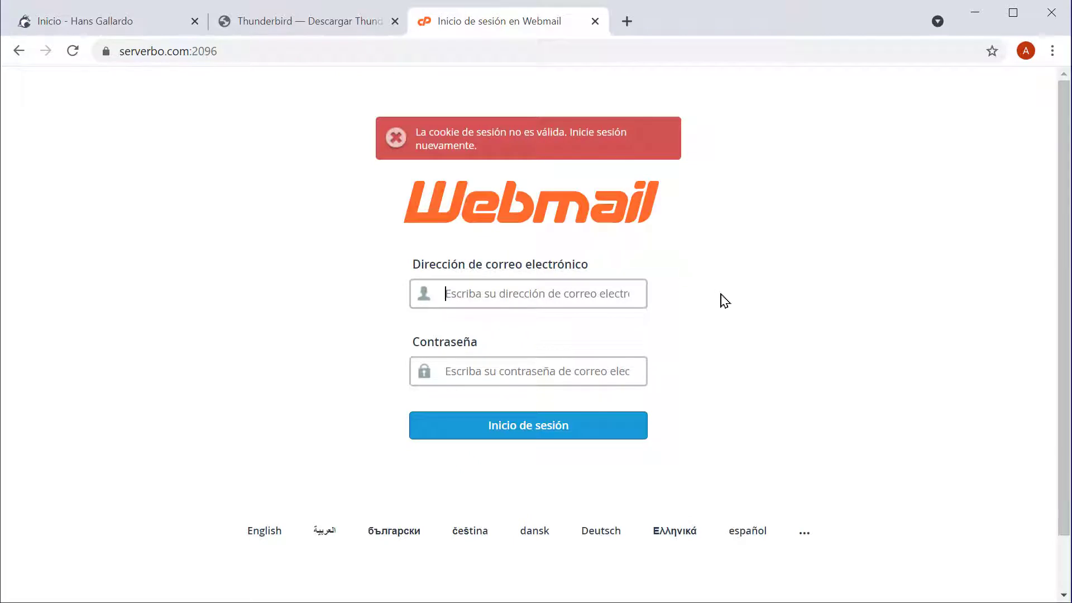
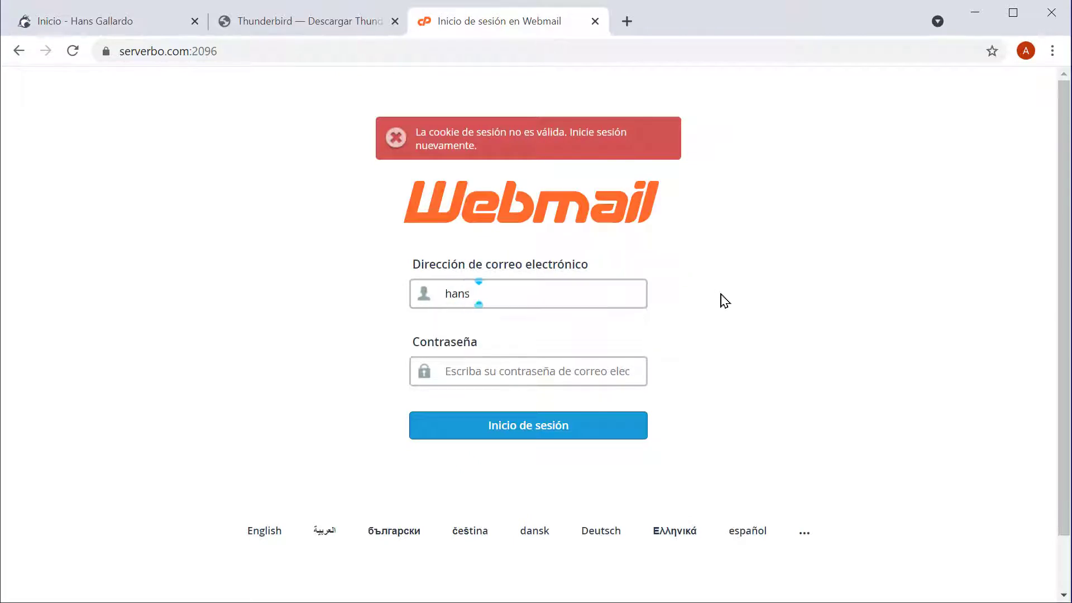
- Sign in to Webmail with the domain mailbox's e-mail address and password
{"action": "key", "text": "Tab"}
{"action": "type", "text": "•••••••••••"}
{"action": "key", "text": "Return"}
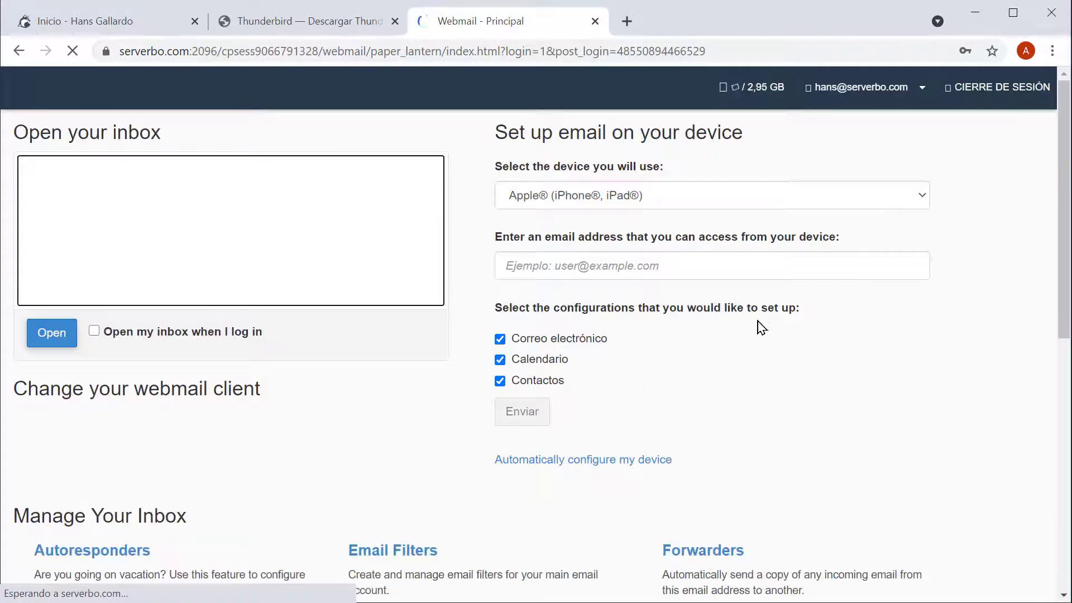
- Dismiss the save-password and analytics prompts and open the mail client configuration page
{"action": "scroll", "coordinate": [749, 376], "scroll_direction": "down", "scroll_amount": 3}
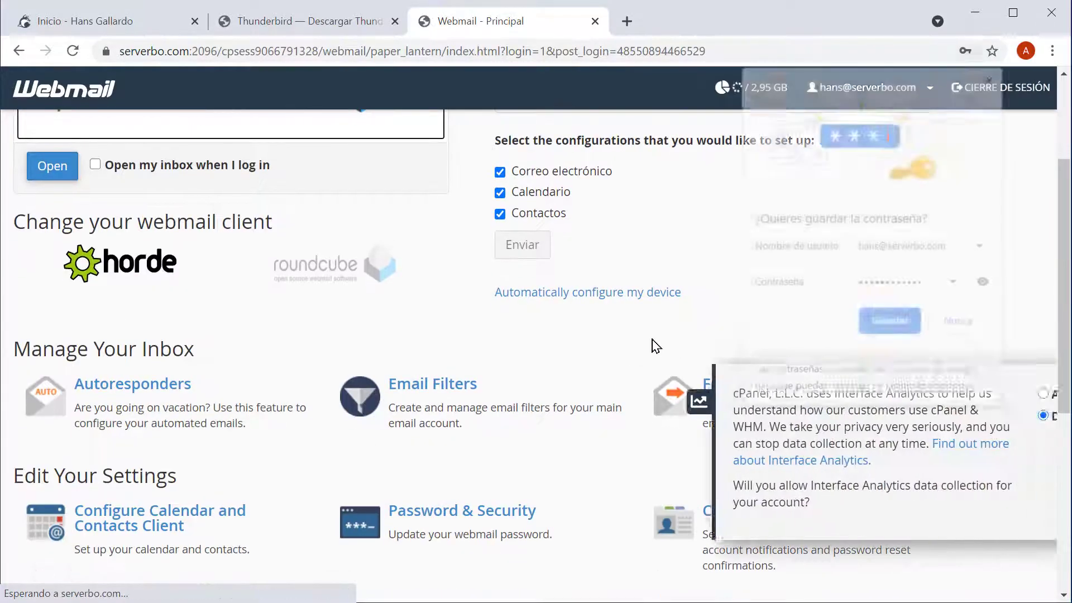
{"action": "scroll", "coordinate": [654, 344], "scroll_direction": "up", "scroll_amount": 3}
{"action": "left_click", "coordinate": [991, 75]}
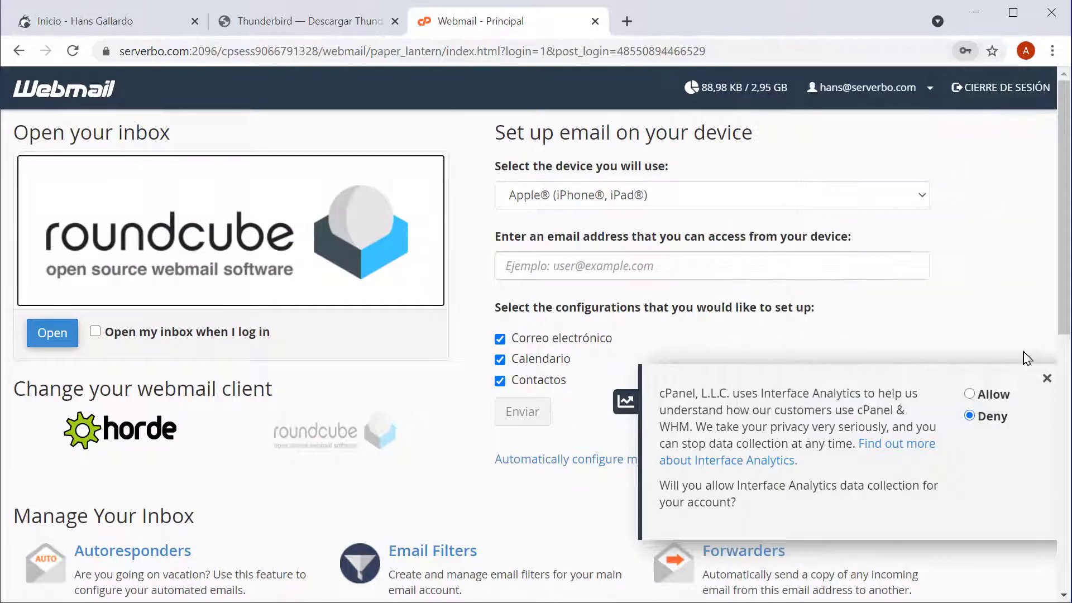
{"action": "left_click", "coordinate": [1046, 377]}
{"action": "scroll", "coordinate": [512, 402], "scroll_direction": "down", "scroll_amount": 5}
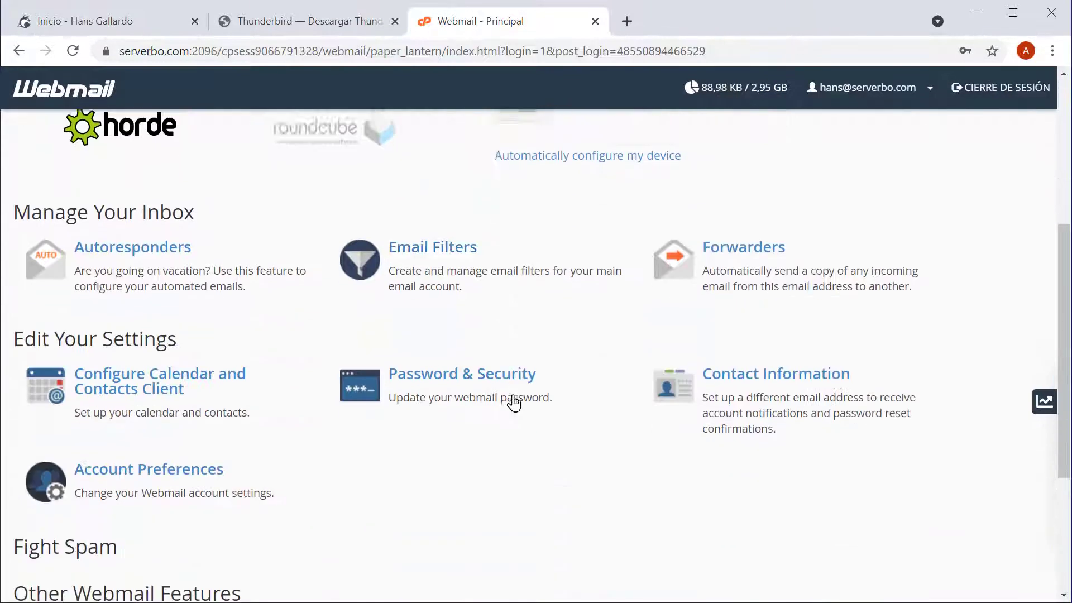
{"action": "scroll", "coordinate": [514, 401], "scroll_direction": "down", "scroll_amount": 3}
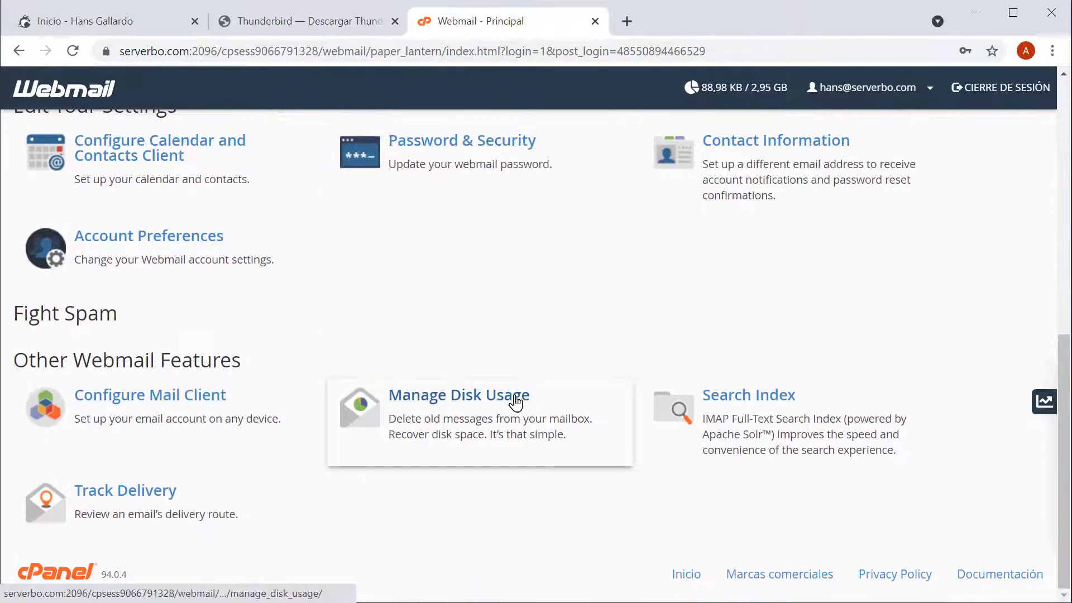
{"action": "left_click", "coordinate": [182, 414]}
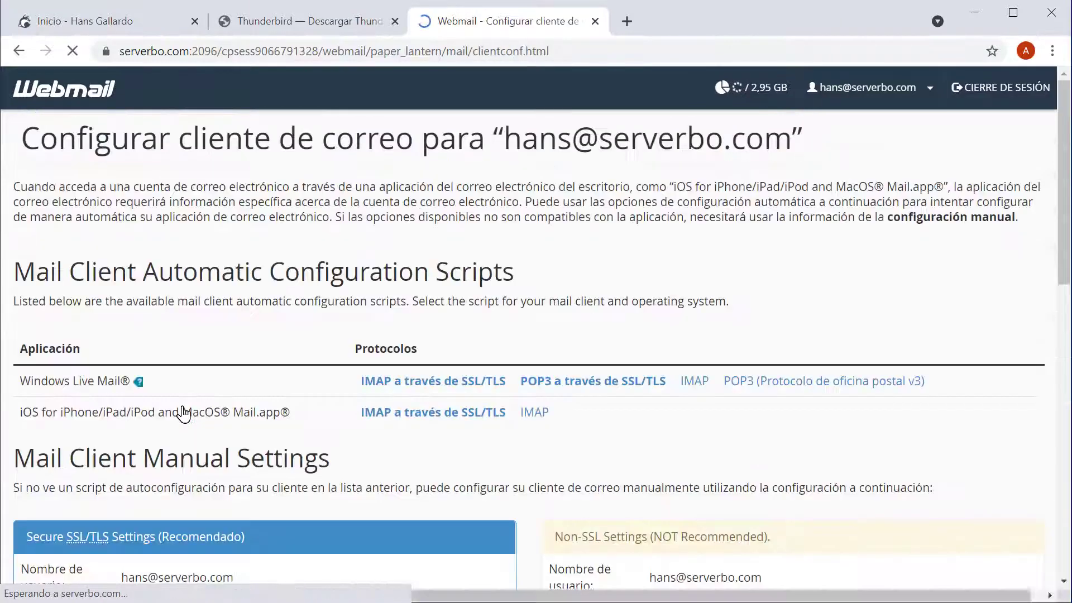
- Review the secure SSL/TLS settings, noting POP3 port 995 and SMTP port 465
{"action": "scroll", "coordinate": [893, 442], "scroll_direction": "down", "scroll_amount": 5}
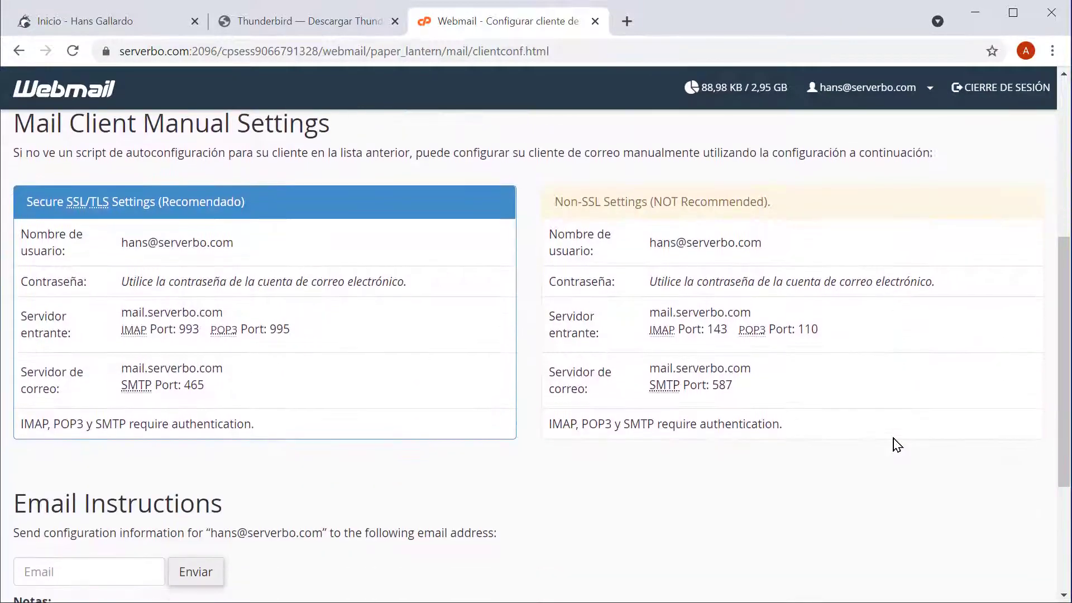
{"action": "scroll", "coordinate": [896, 445], "scroll_direction": "up", "scroll_amount": 1}
{"action": "left_click_drag", "start_coordinate": [36, 285], "coordinate": [255, 287]}
{"action": "left_click", "coordinate": [248, 305]}
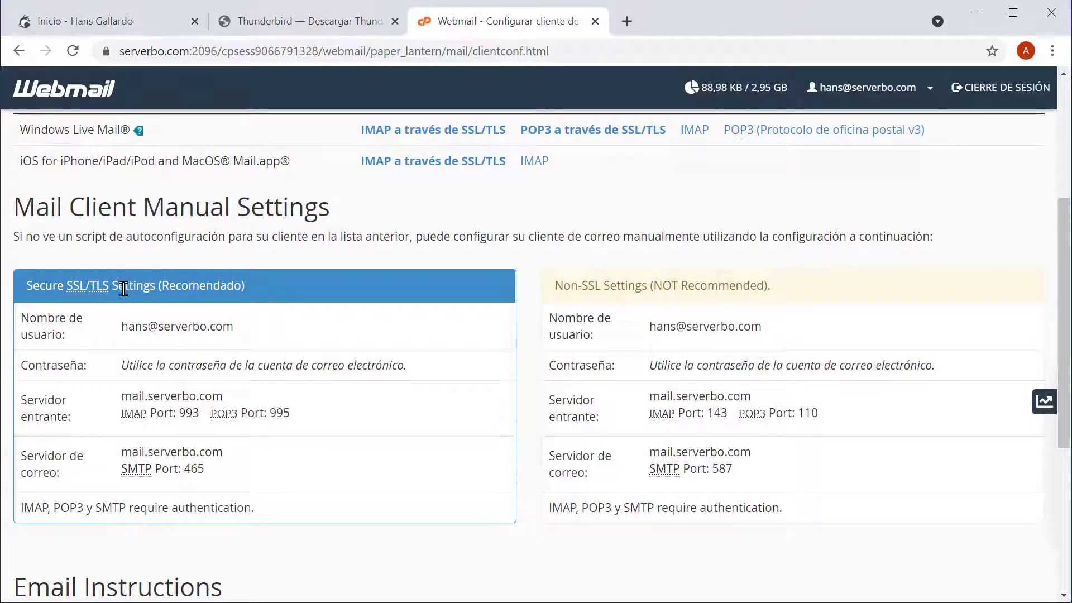
{"action": "left_click_drag", "start_coordinate": [111, 287], "coordinate": [90, 296]}
{"action": "left_click", "coordinate": [216, 386]}
{"action": "double_click", "coordinate": [280, 414]}
{"action": "double_click", "coordinate": [191, 469]}
{"action": "left_click", "coordinate": [330, 459]}
- Note server mail.serverbo.com and the Non-SSL settings heading, then return to Thunderbird
{"action": "left_click_drag", "start_coordinate": [223, 397], "coordinate": [119, 397]}
{"action": "left_click_drag", "start_coordinate": [65, 286], "coordinate": [113, 286]}
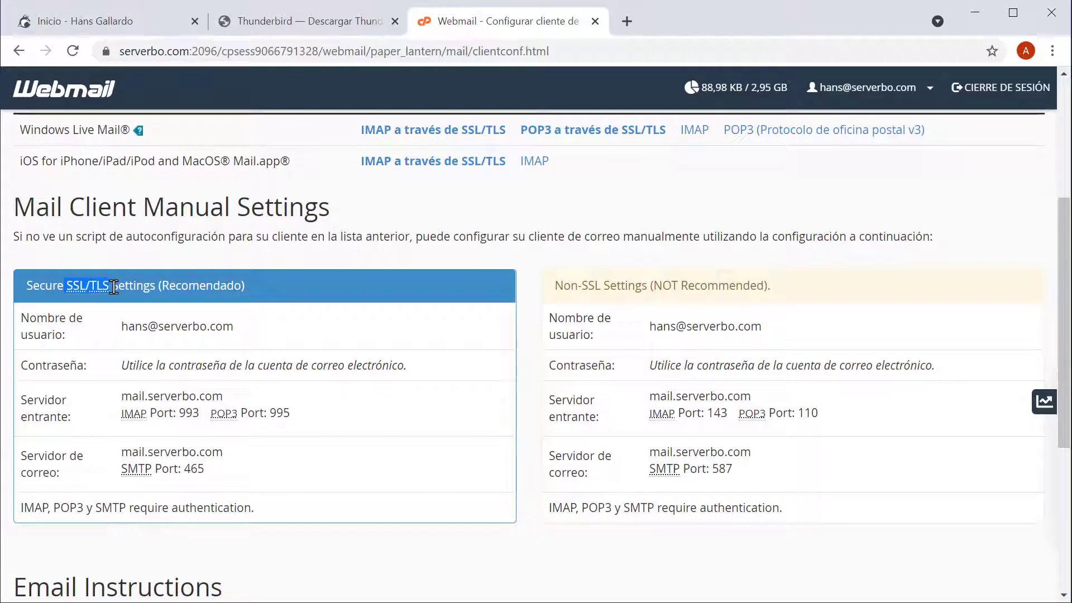
{"action": "left_click", "coordinate": [458, 289]}
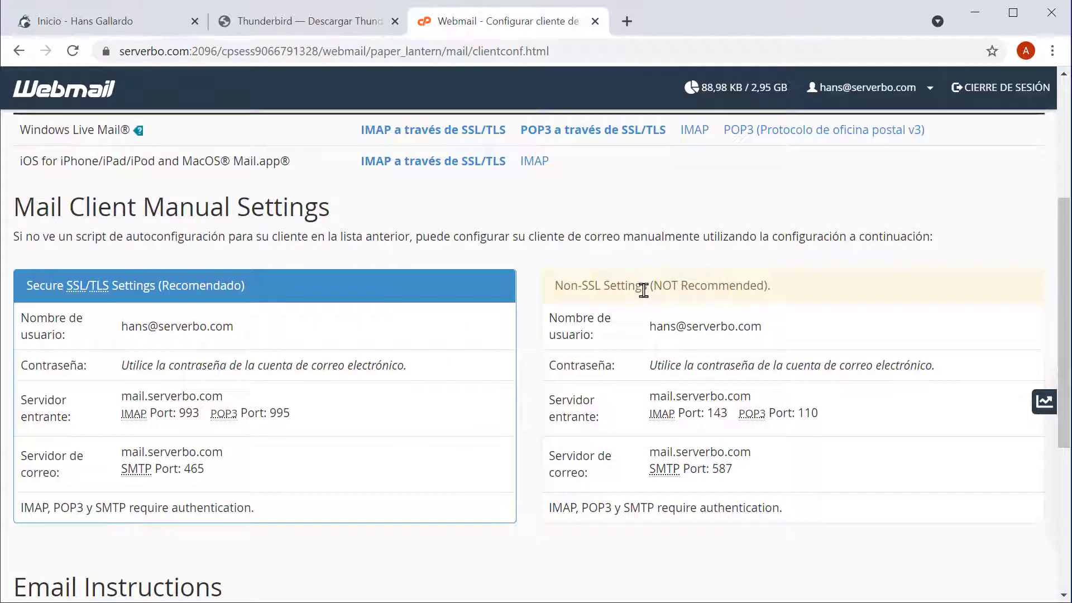
{"action": "left_click_drag", "start_coordinate": [553, 285], "coordinate": [621, 287]}
{"action": "left_click", "coordinate": [692, 326]}
{"action": "key", "text": "alt+Tab"}
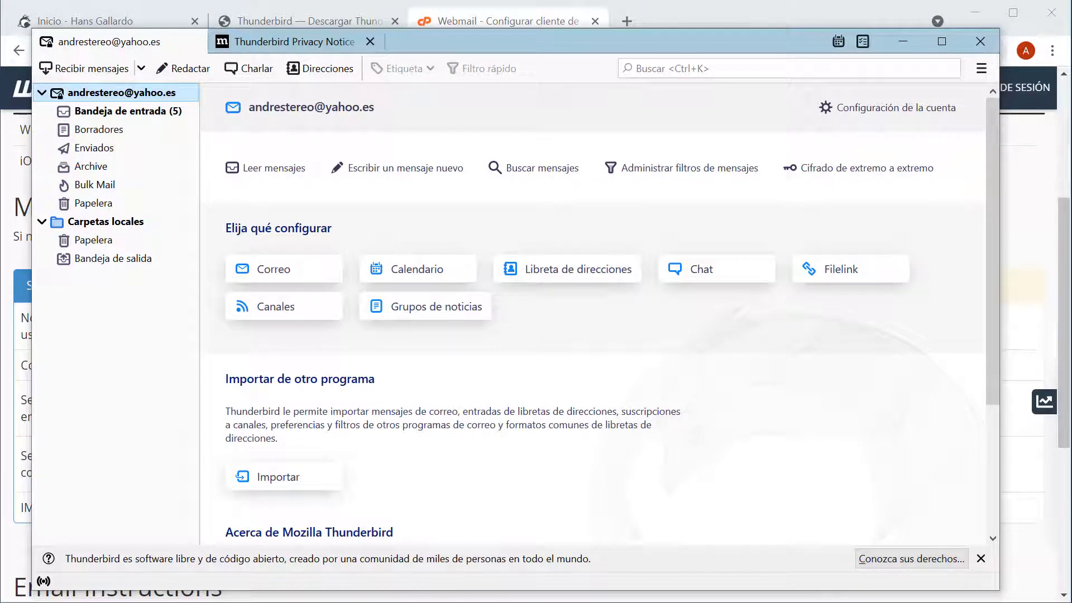
- Start adding an existing e-mail account via ☰ > Nuevo > Cuenta de correo existente
{"action": "left_click", "coordinate": [981, 69]}
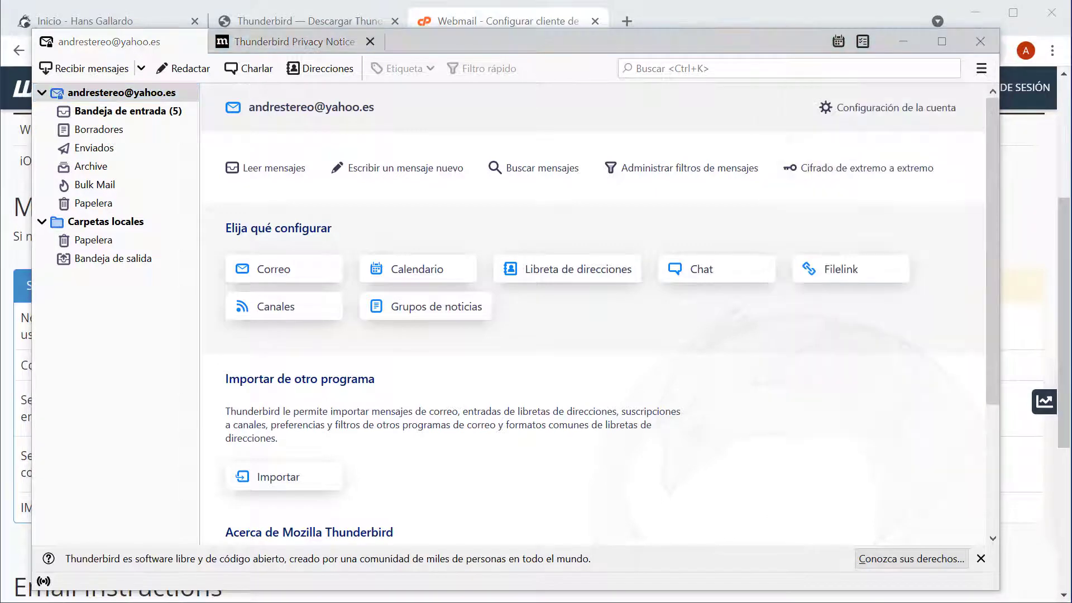
{"action": "left_click", "coordinate": [981, 68]}
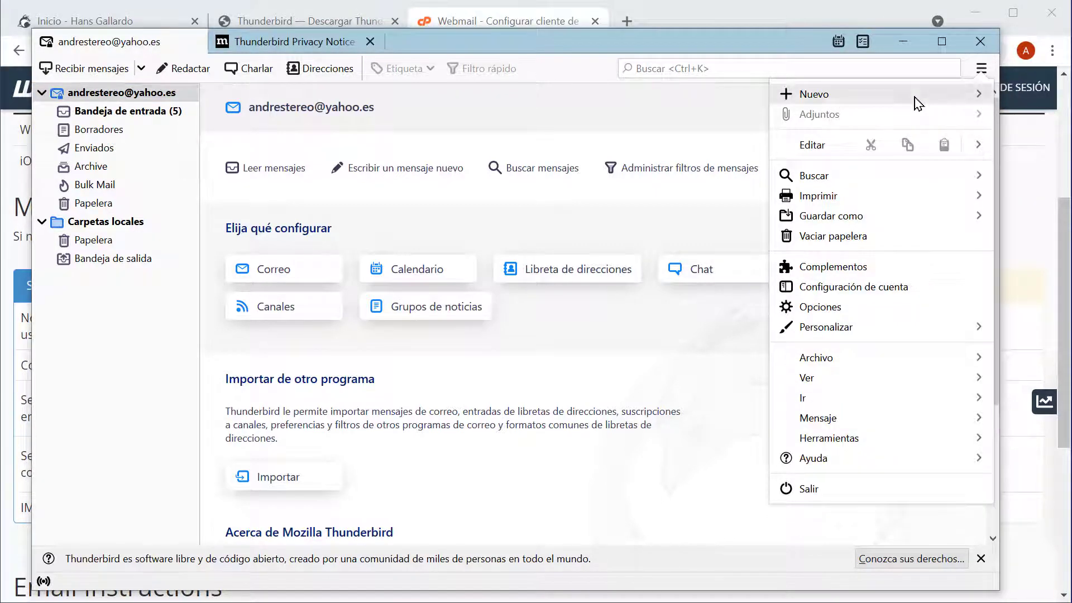
{"action": "left_click", "coordinate": [915, 100]}
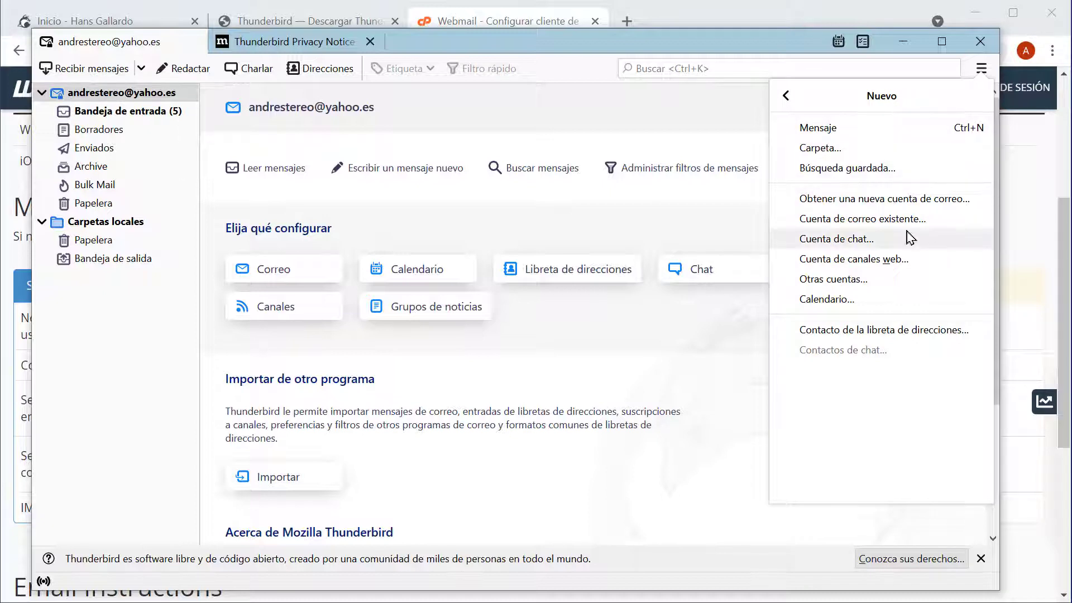
{"action": "left_click", "coordinate": [877, 220]}
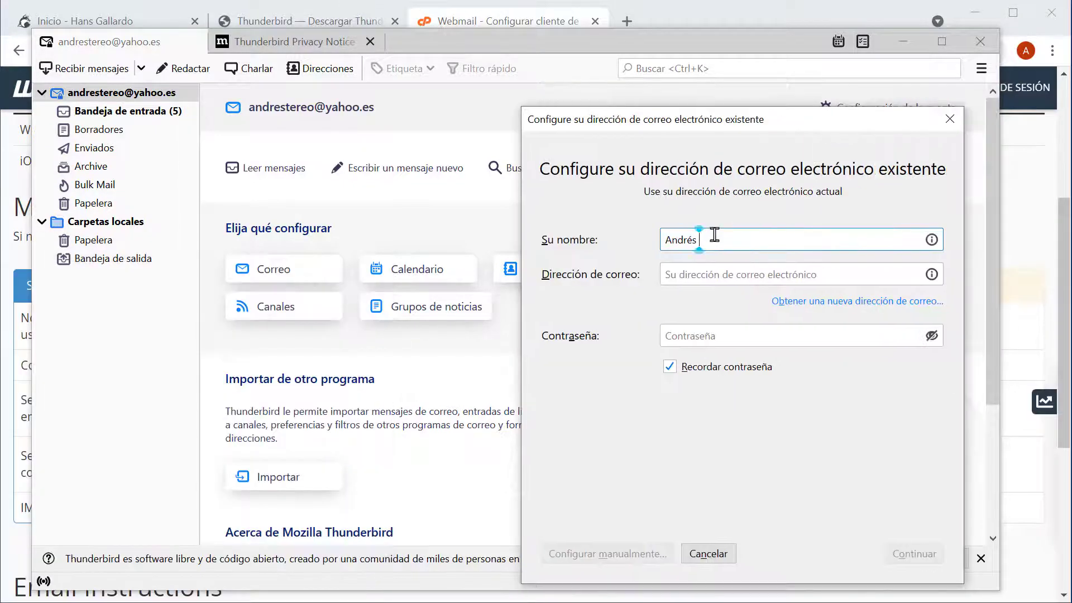
- Enter the user's name, serverbo.com e-mail address and password, then look up server settings
{"action": "type", "text": "Hans"}
{"action": "key", "text": "Tab"}
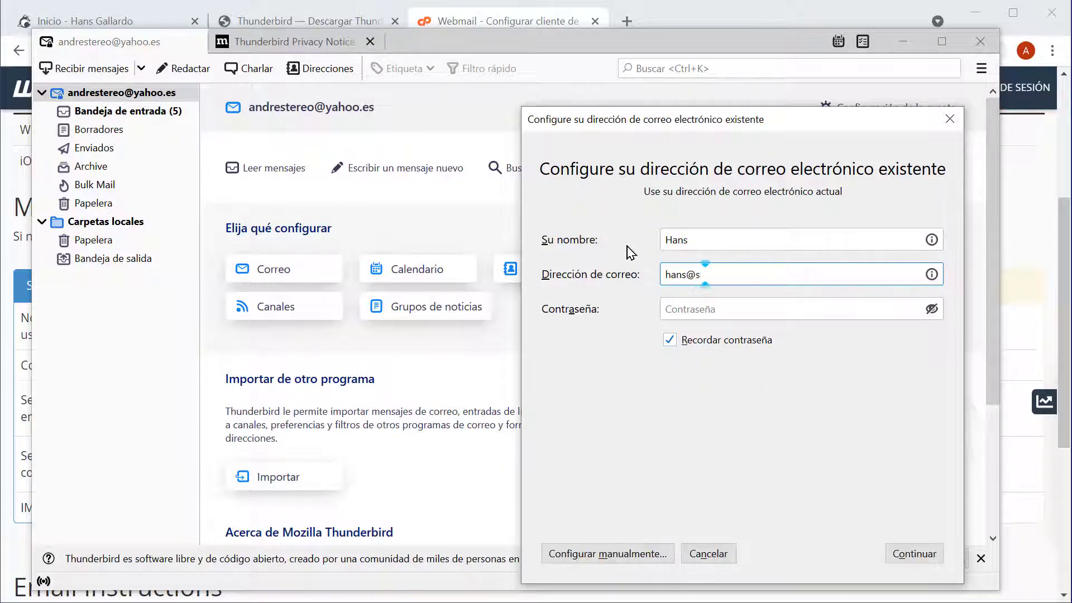
{"action": "key", "text": "Tab"}
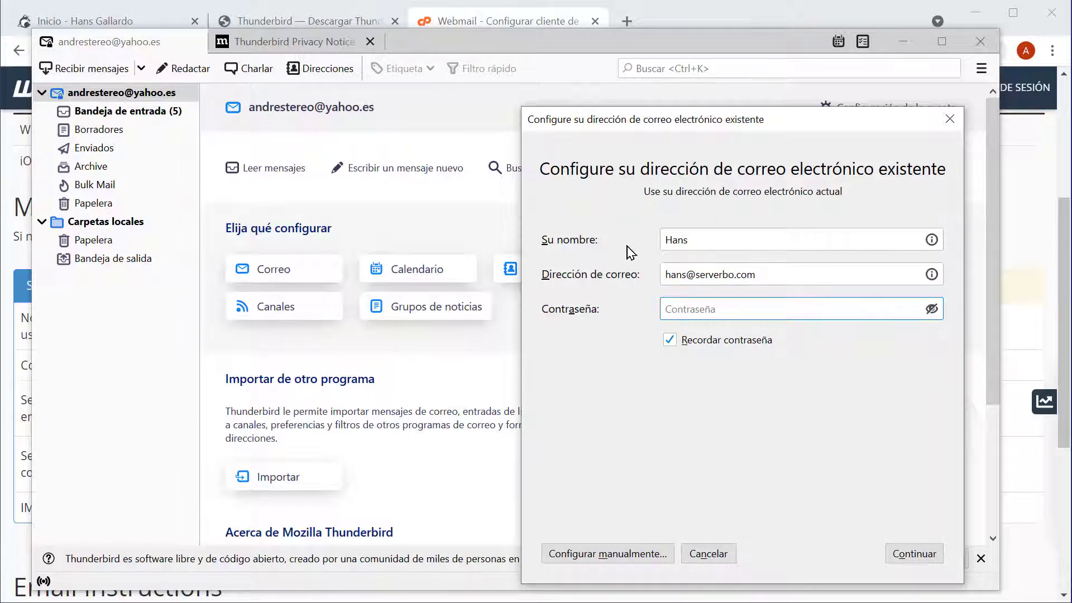
{"action": "type", "text": "••••••••••••"}
{"action": "left_click", "coordinate": [911, 554]}
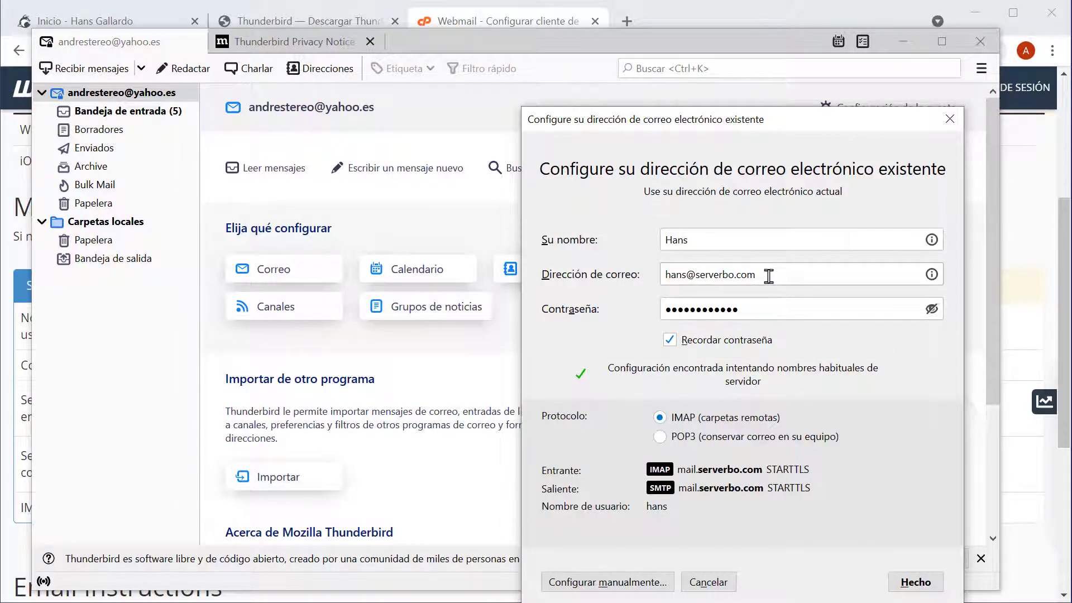
- Accept the IMAP settings on mail.serverbo.com and finish creating the account
{"action": "left_click_drag", "start_coordinate": [836, 120], "coordinate": [827, 97]}
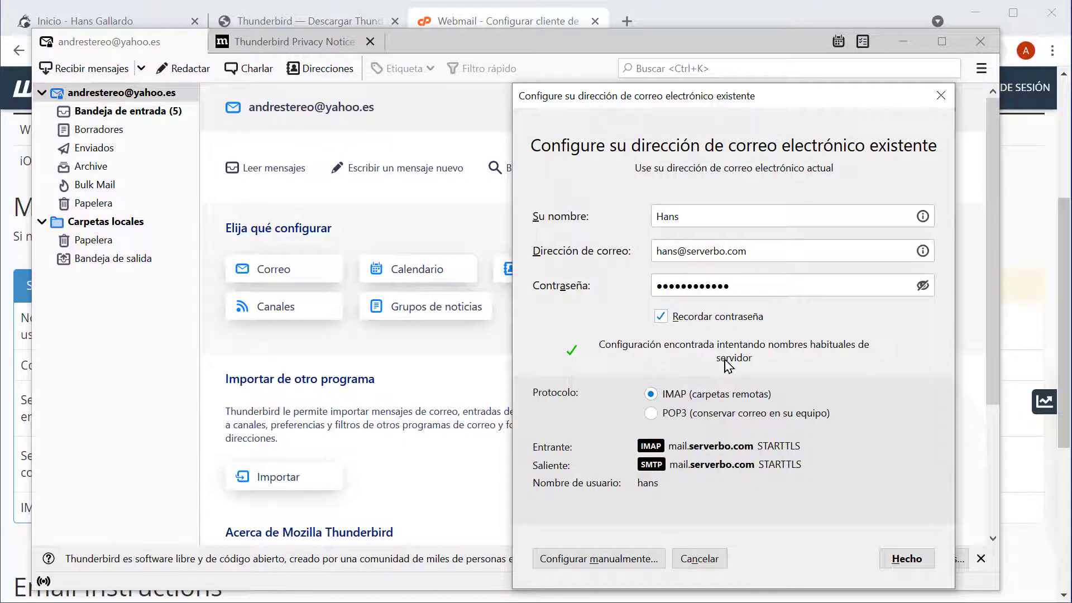
{"action": "left_click", "coordinate": [905, 559]}
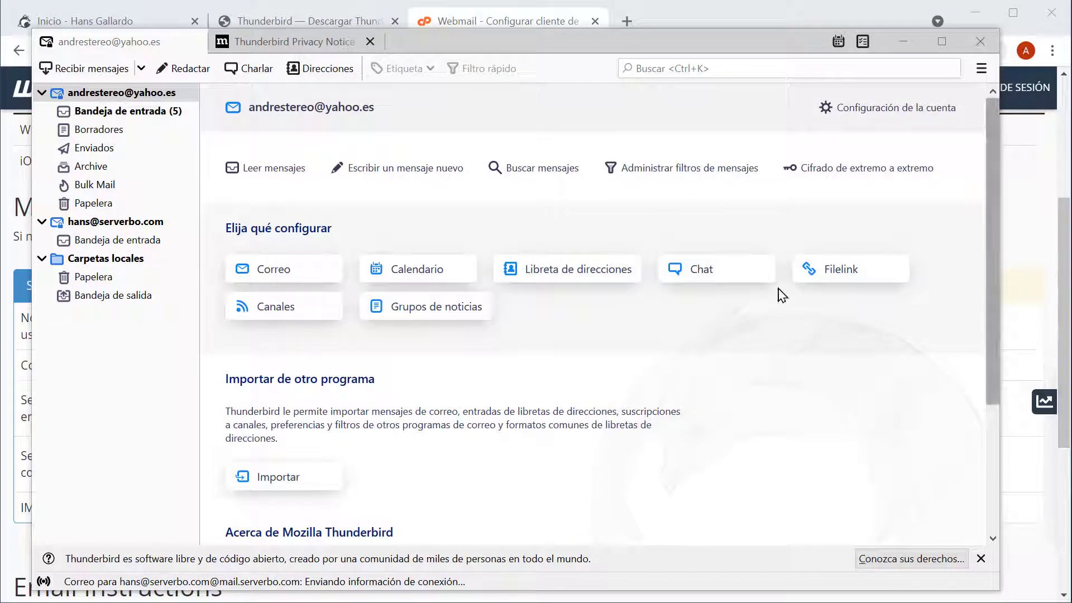
- From the new account's inbox, start a new message and reposition its compose window
{"action": "left_click", "coordinate": [147, 240]}
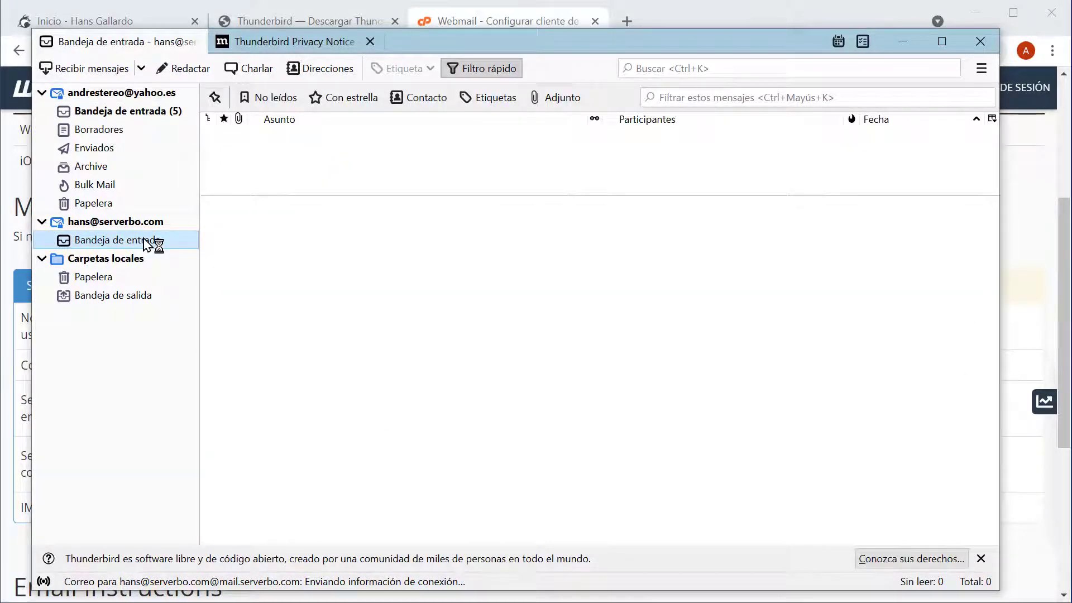
{"action": "left_click", "coordinate": [157, 221]}
{"action": "left_click", "coordinate": [142, 245]}
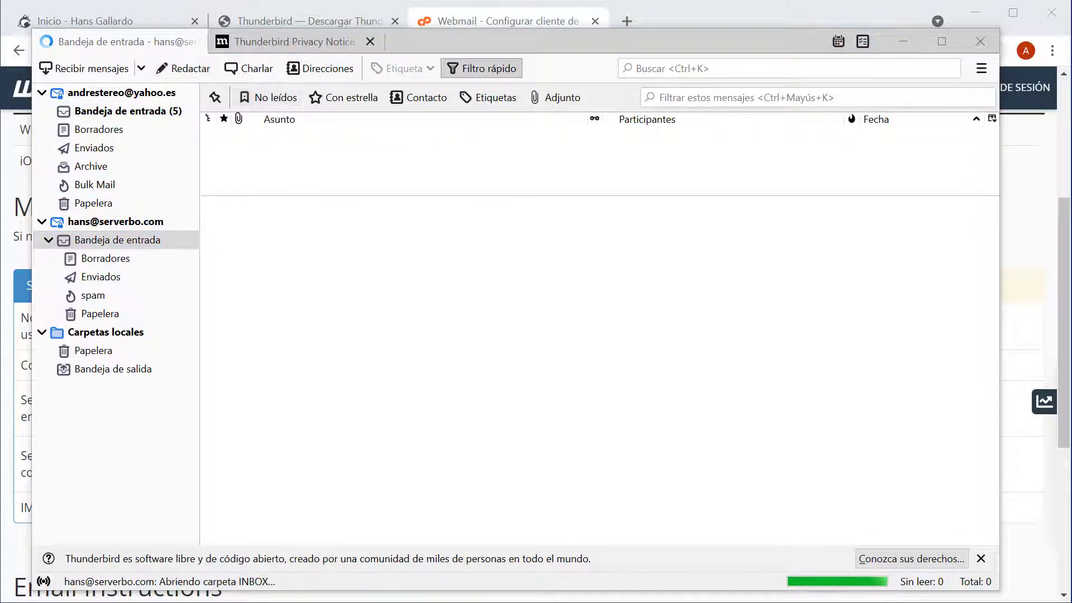
{"action": "key", "text": "ctrl+n"}
{"action": "left_click_drag", "start_coordinate": [720, 295], "coordinate": [788, 290]}
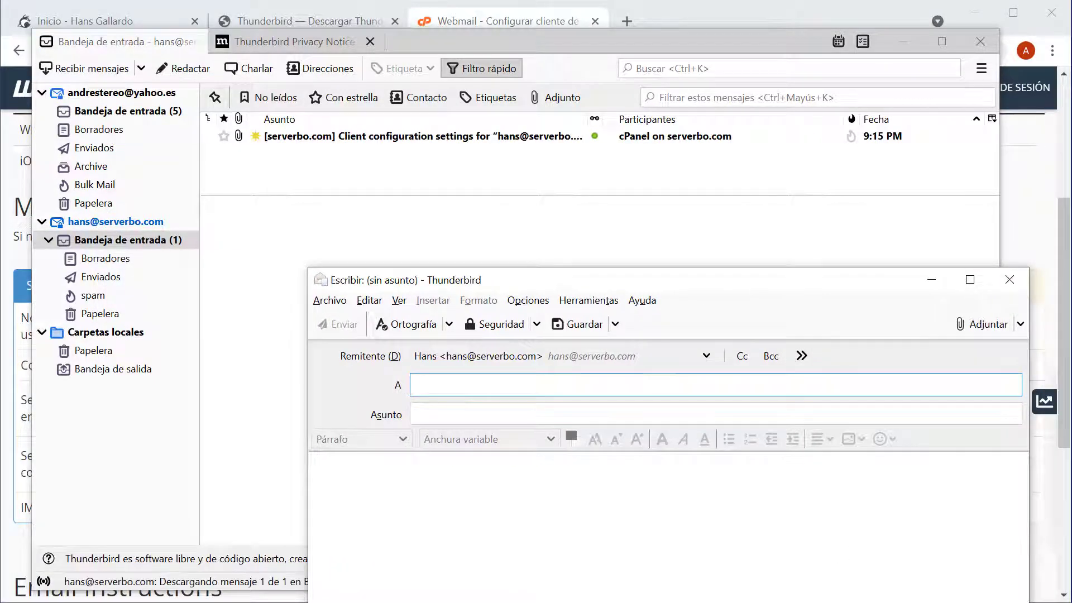
{"action": "left_click_drag", "start_coordinate": [849, 295], "coordinate": [829, 169]}
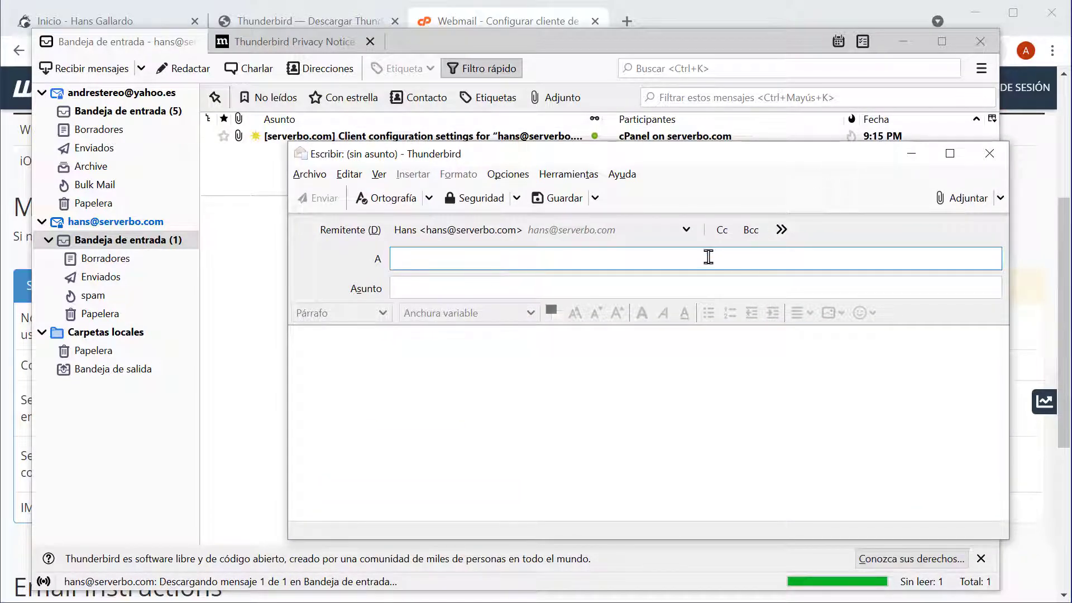
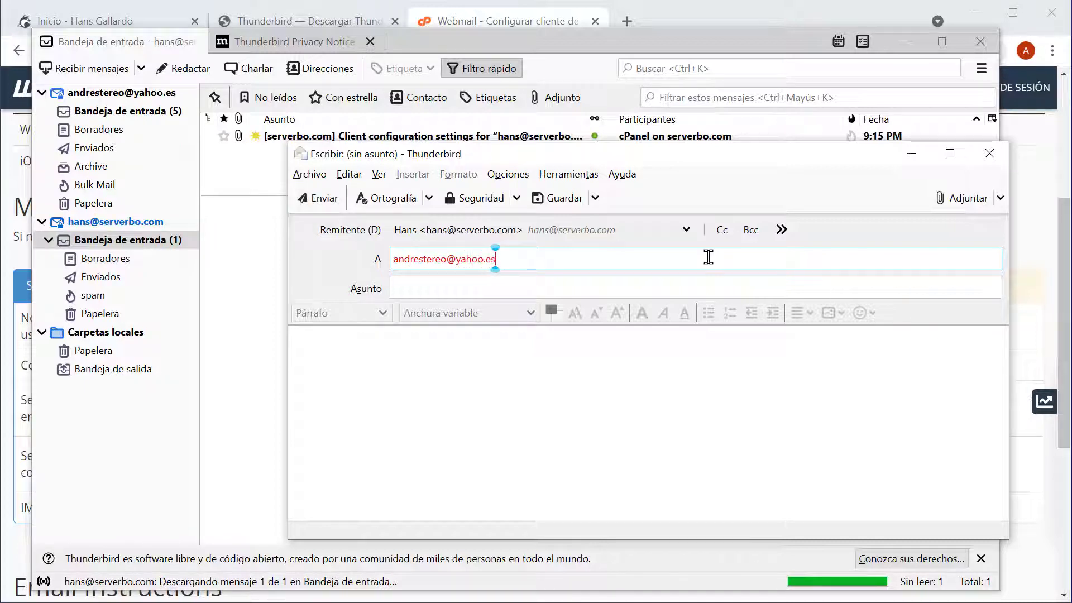
- Send a message to the Yahoo address with subject and body 'prueba de email'
{"action": "key", "text": "Return"}
{"action": "key", "text": "Tab"}
{"action": "type", "text": "pr"}
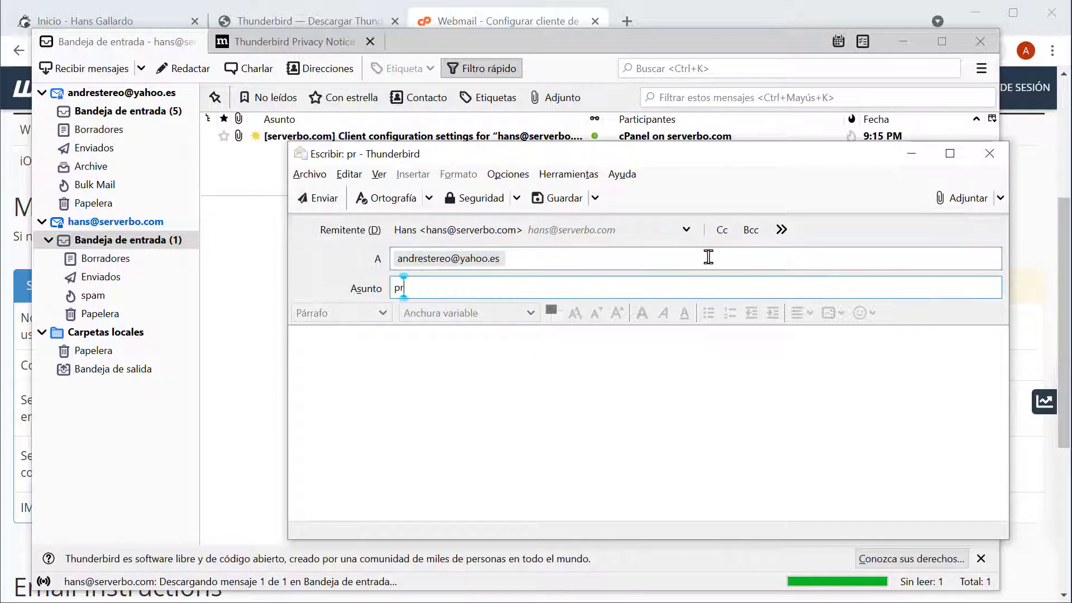
{"action": "type", "text": "ueba de email"}
{"action": "key", "text": "Tab"}
{"action": "type", "text": "prueba de emai"}
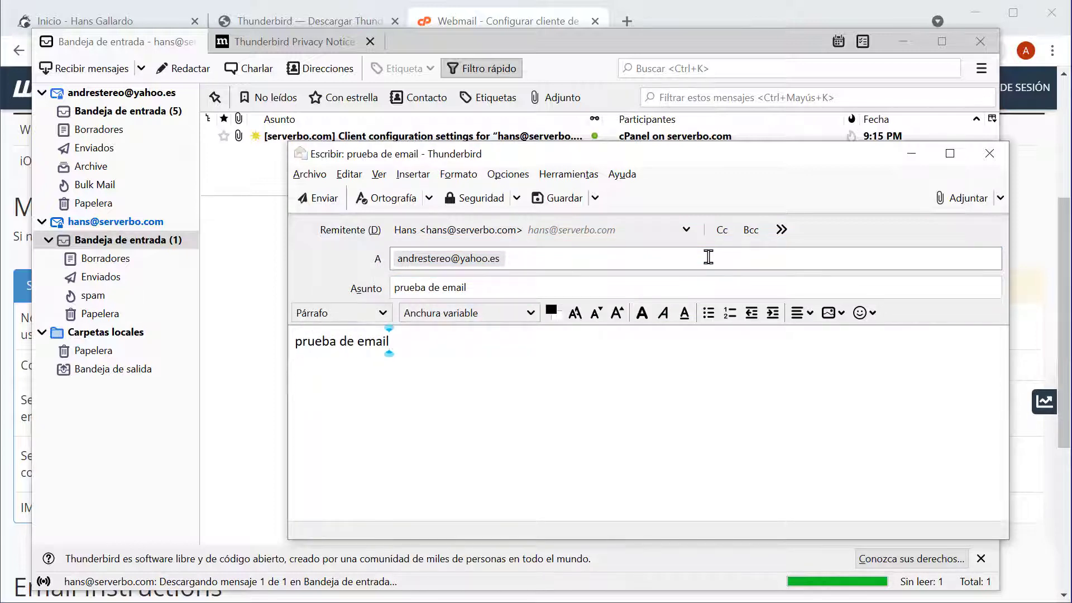
{"action": "left_click", "coordinate": [321, 201]}
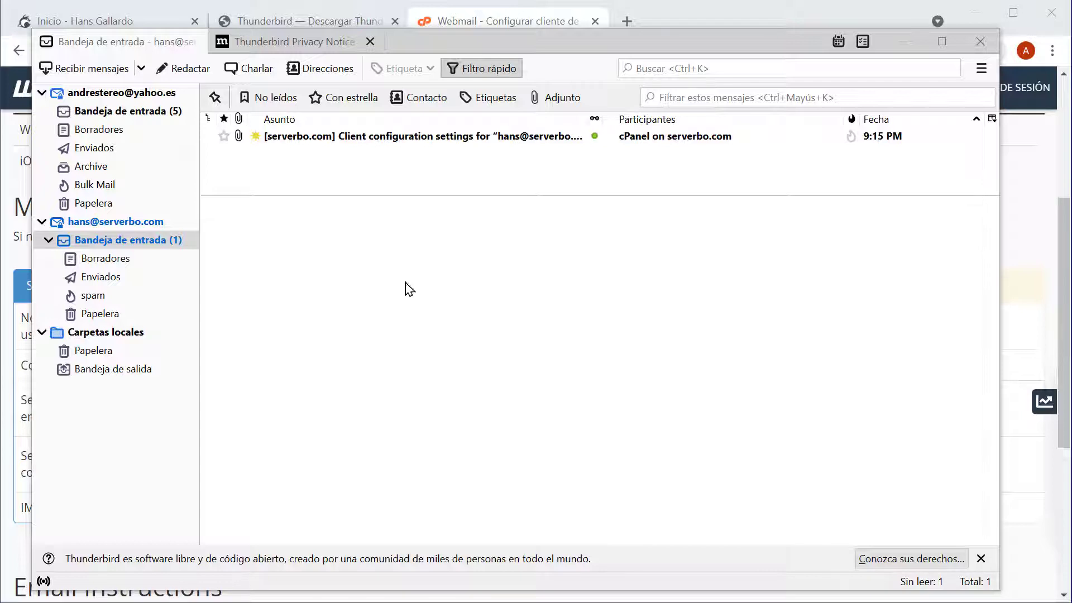
- Fetch new mail for all accounts, read 'prueba de email' in the Yahoo inbox, then show its overview
{"action": "left_click", "coordinate": [142, 69]}
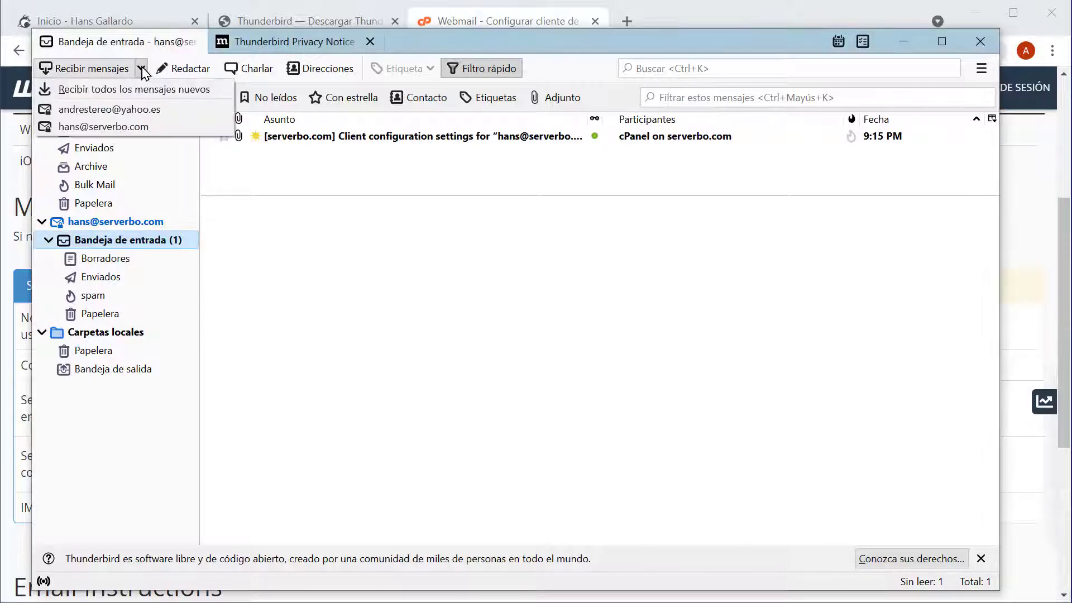
{"action": "left_click", "coordinate": [303, 226]}
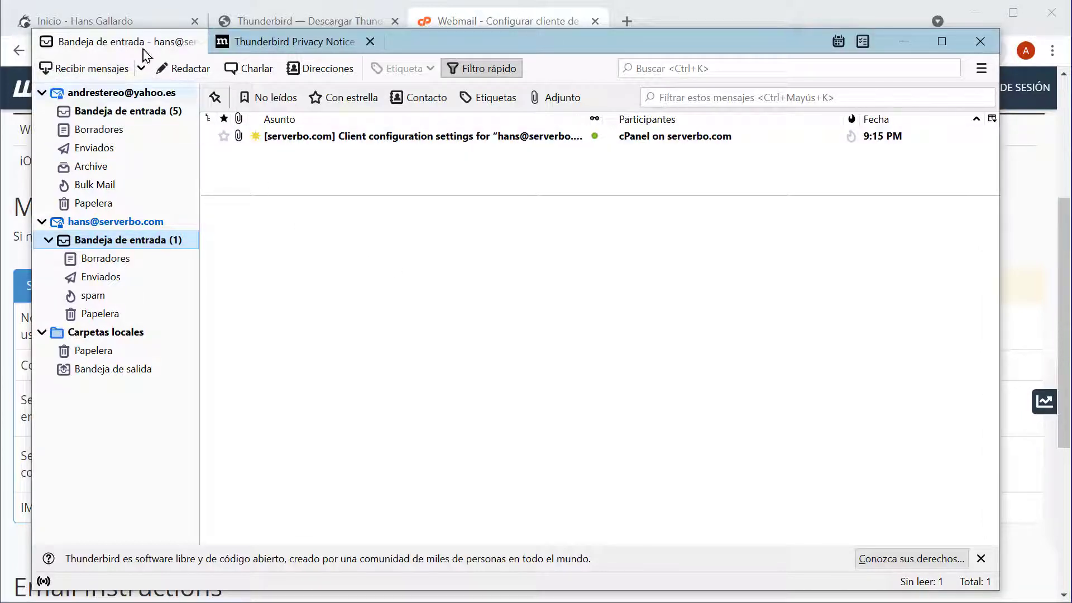
{"action": "left_click", "coordinate": [142, 76]}
{"action": "left_click", "coordinate": [148, 87]}
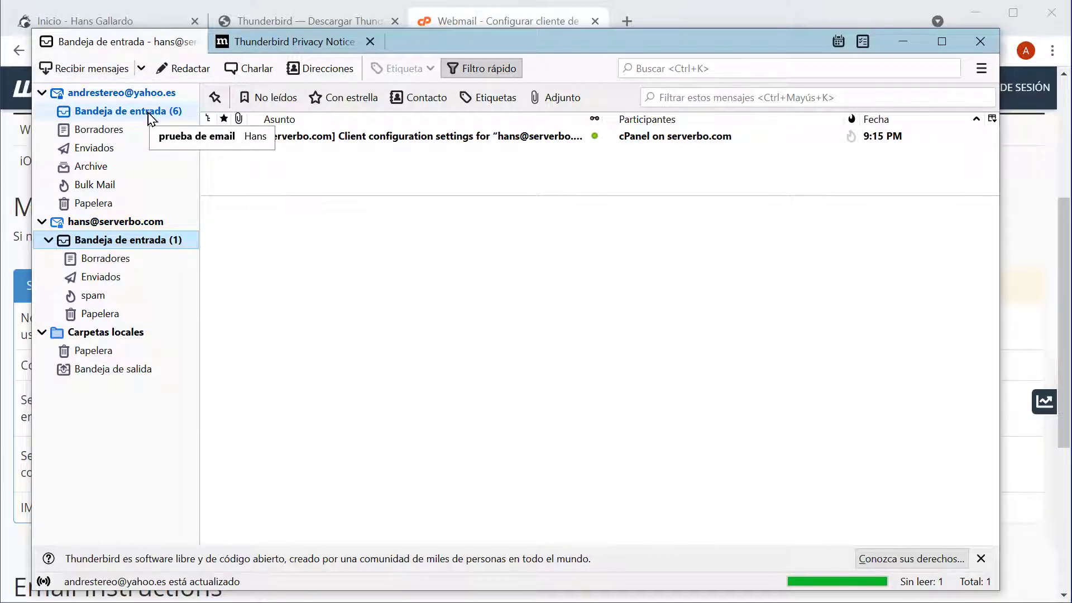
{"action": "left_click", "coordinate": [150, 113]}
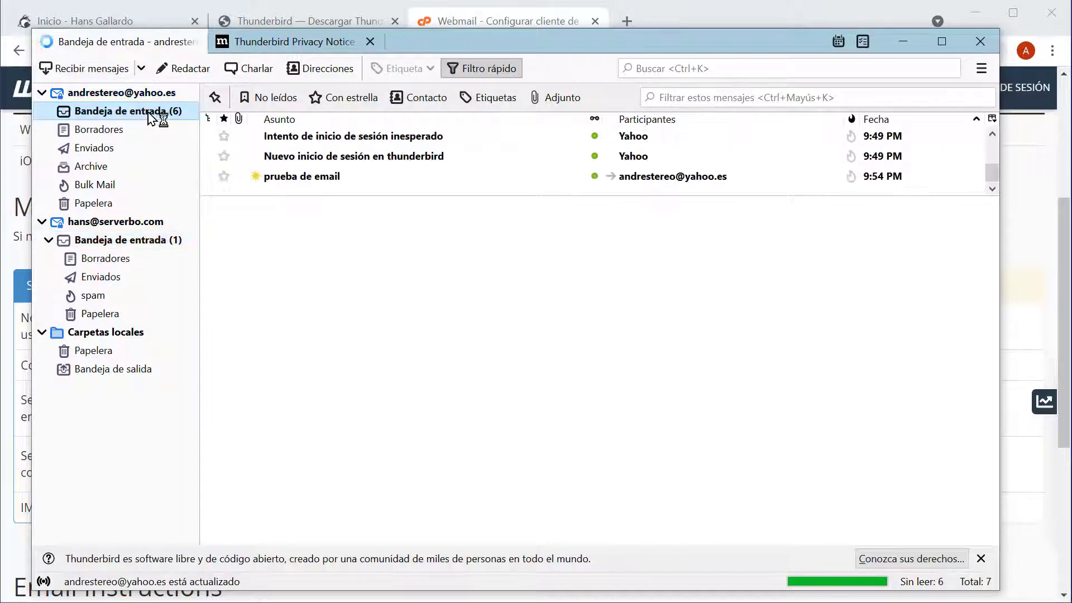
{"action": "left_click", "coordinate": [318, 178]}
{"action": "left_click", "coordinate": [329, 370]}
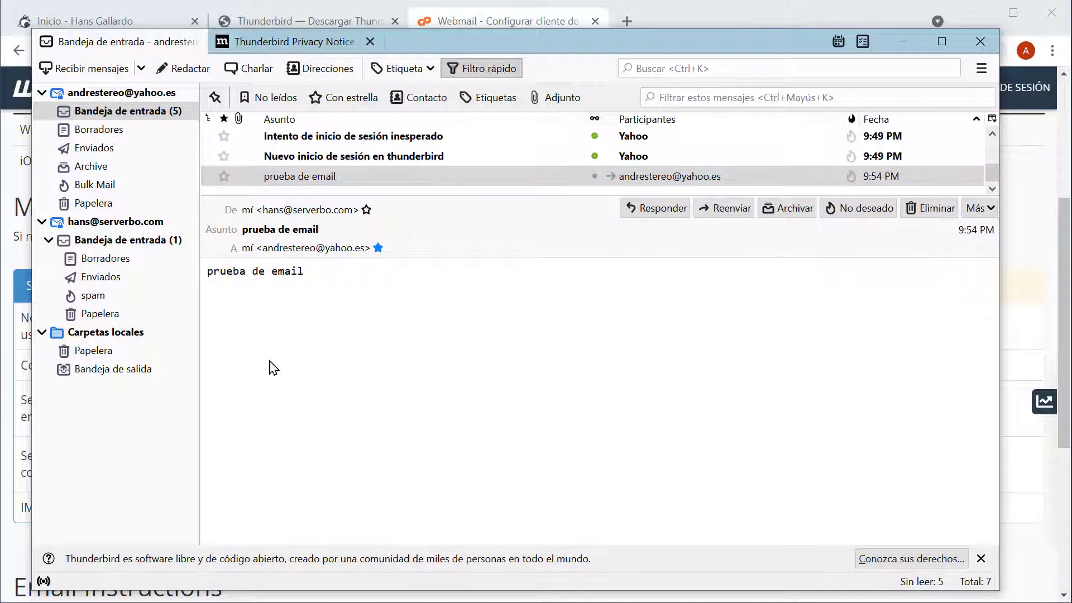
{"action": "left_click", "coordinate": [43, 93]}
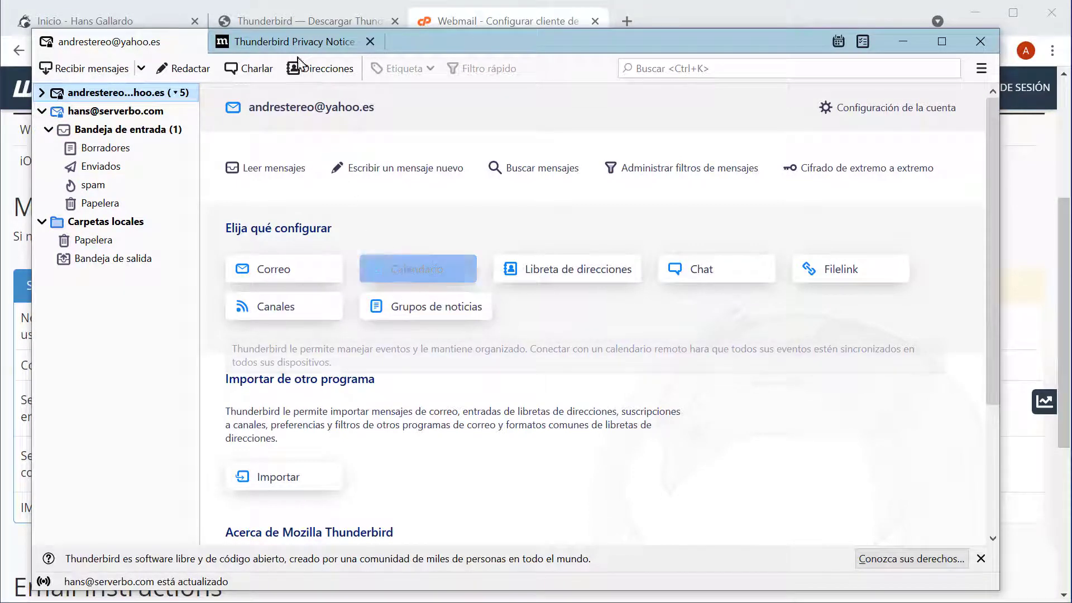
- Start a new Calendario stored En la red and continue to the location step
{"action": "left_click", "coordinate": [422, 278]}
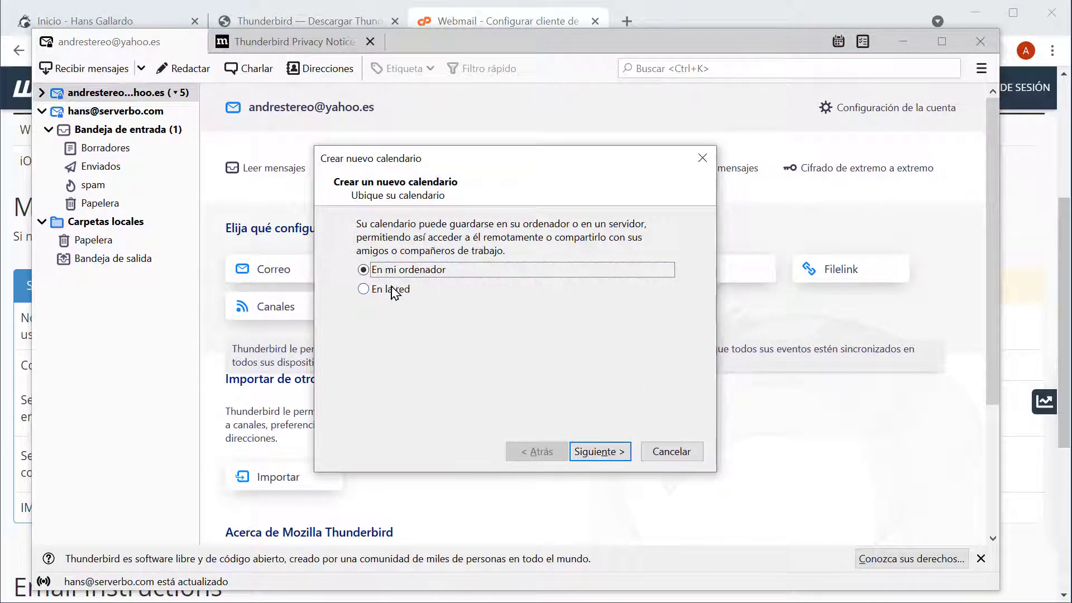
{"action": "left_click", "coordinate": [363, 289]}
{"action": "left_click", "coordinate": [612, 450]}
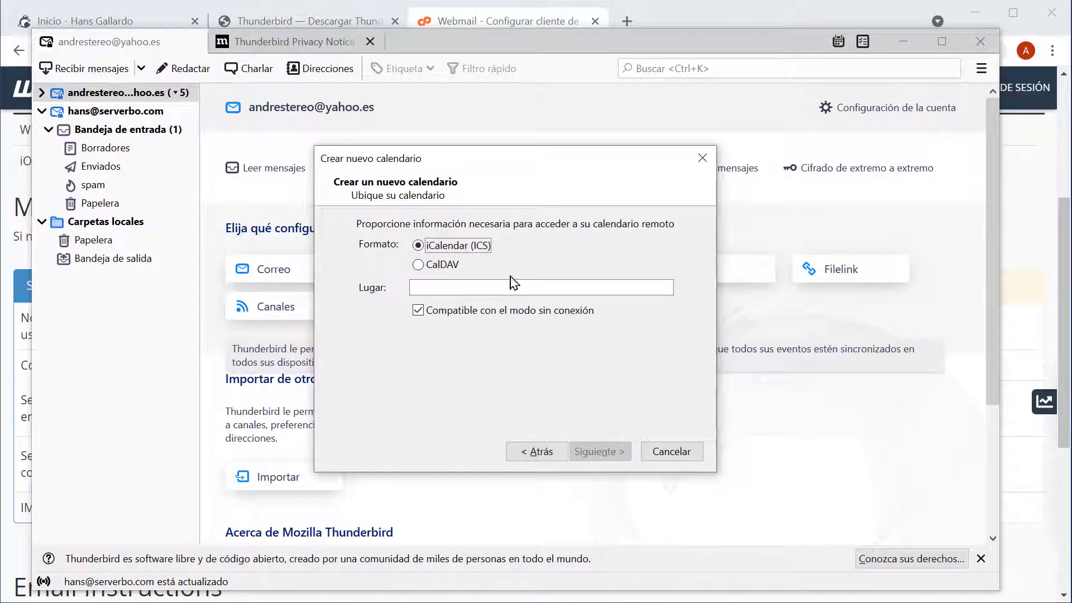
- In the browser, return to the main Webmail page and open Configure Calendar and Contacts Client
{"action": "left_click", "coordinate": [509, 22]}
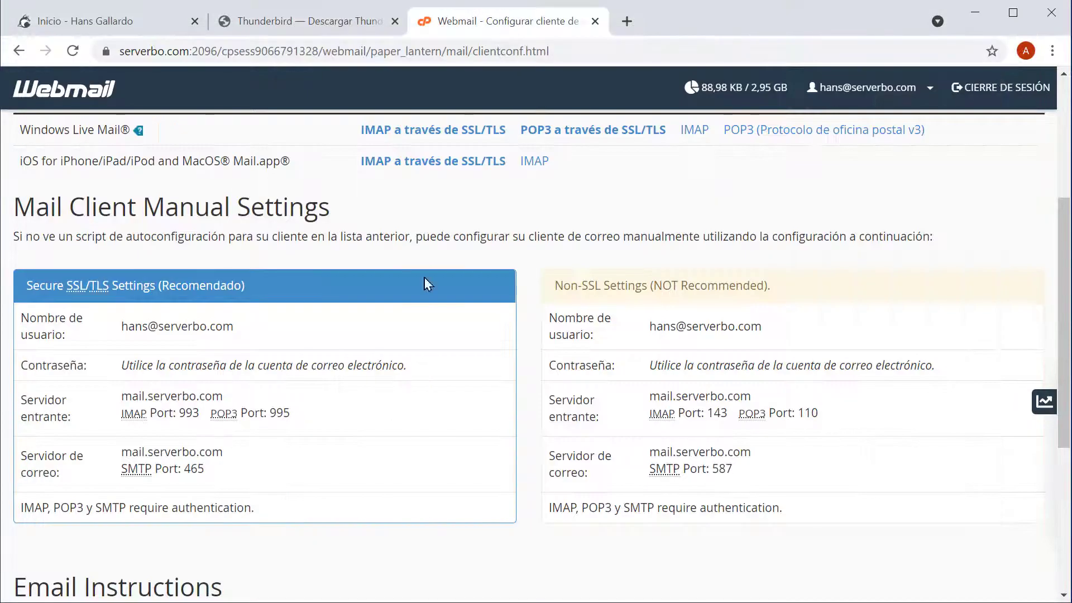
{"action": "scroll", "coordinate": [396, 430], "scroll_direction": "down", "scroll_amount": 5}
{"action": "scroll", "coordinate": [395, 426], "scroll_direction": "up", "scroll_amount": 9}
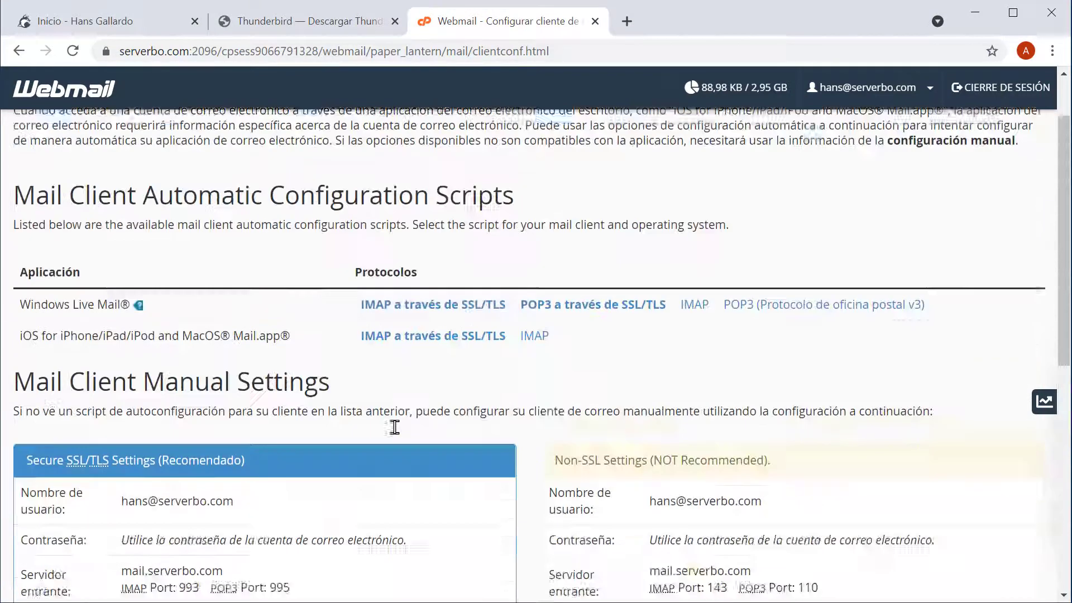
{"action": "key", "text": "F5"}
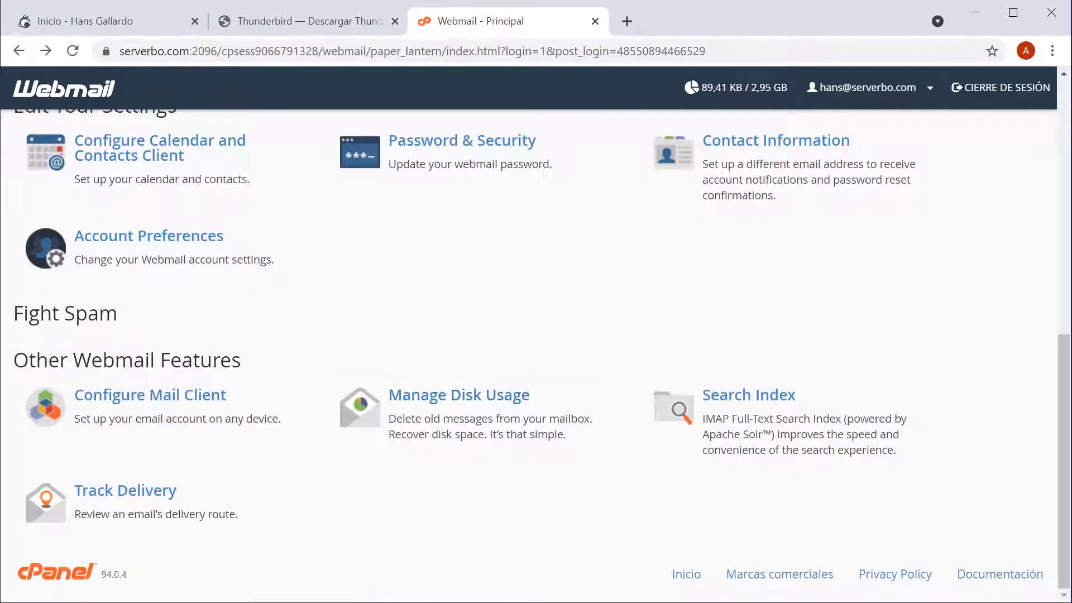
{"action": "scroll", "coordinate": [303, 423], "scroll_direction": "up", "scroll_amount": 3}
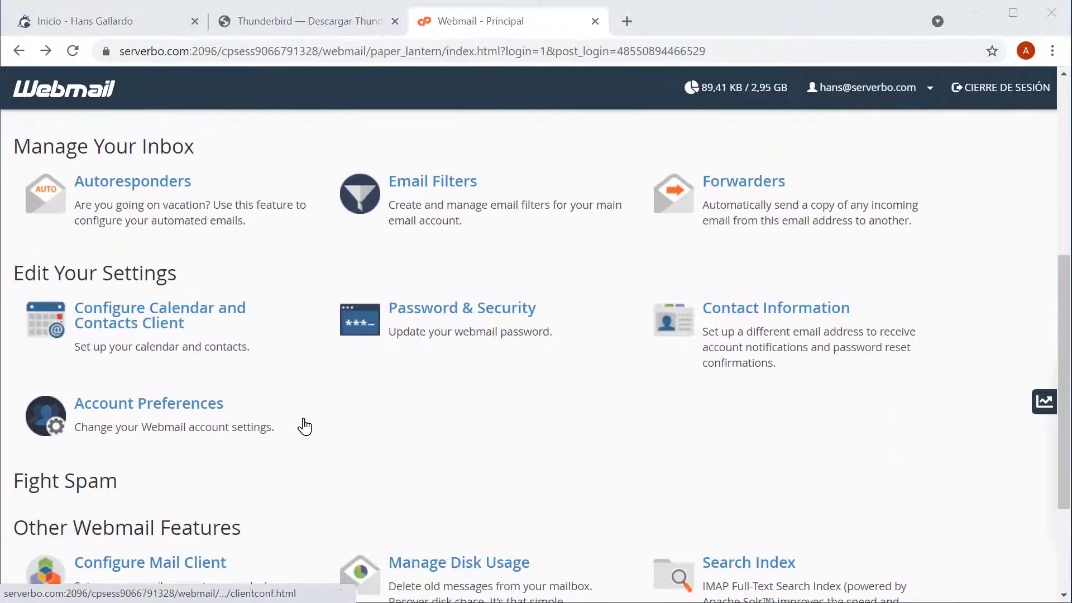
{"action": "left_click", "coordinate": [144, 321]}
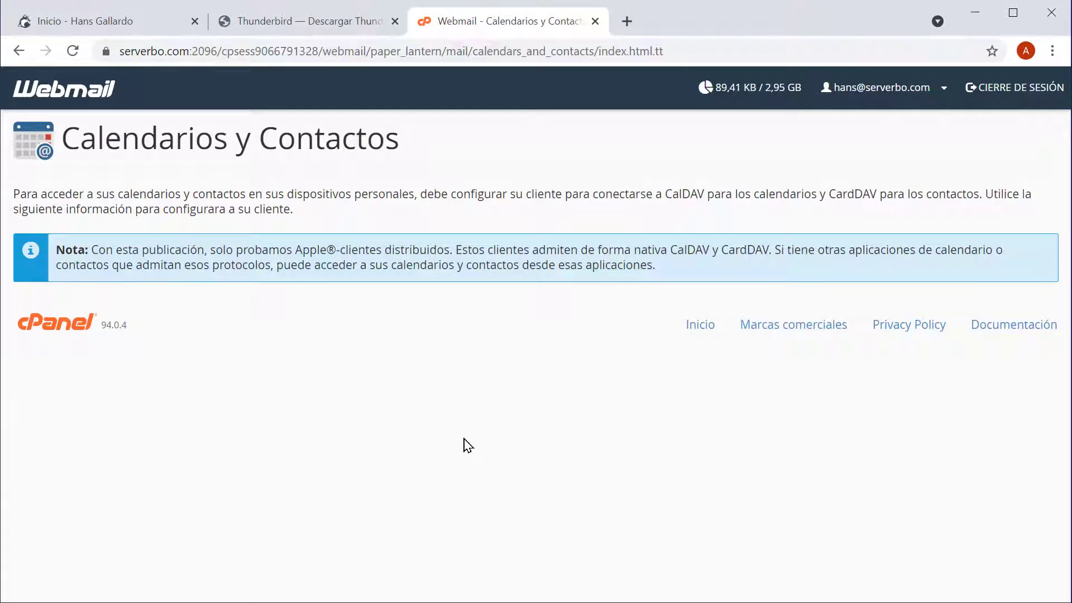
{"action": "scroll", "coordinate": [486, 441], "scroll_direction": "down", "scroll_amount": 3}
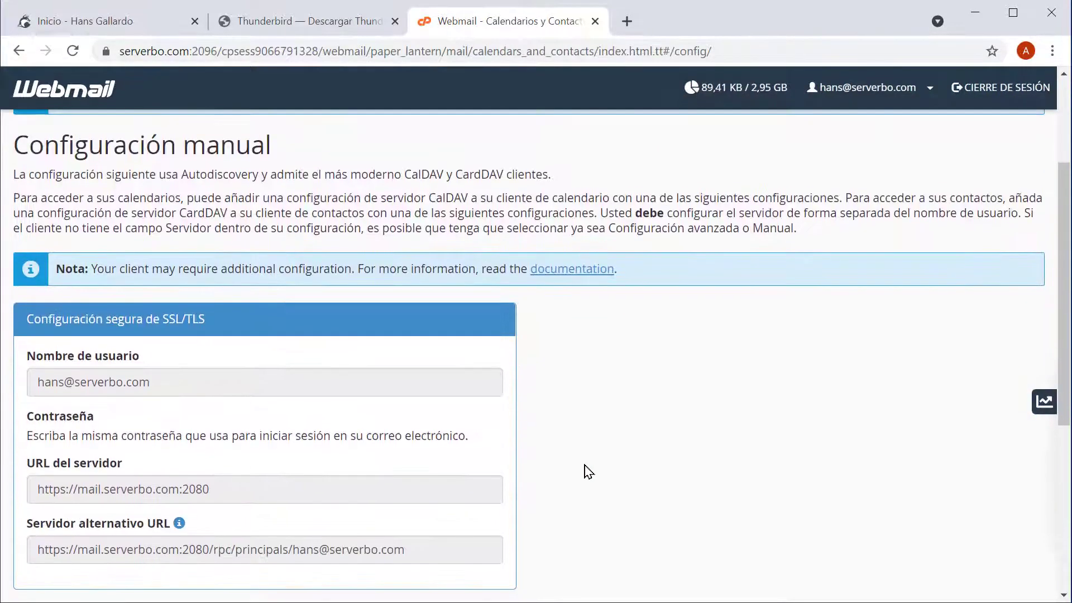
{"action": "scroll", "coordinate": [409, 481], "scroll_direction": "down", "scroll_amount": 3}
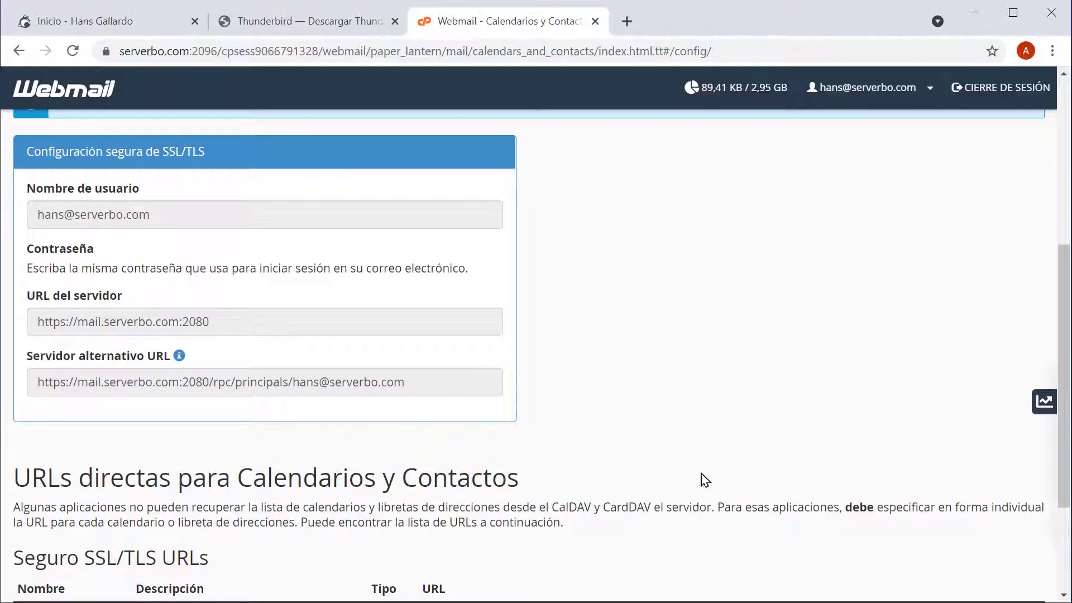
{"action": "key", "text": "alt+Left"}
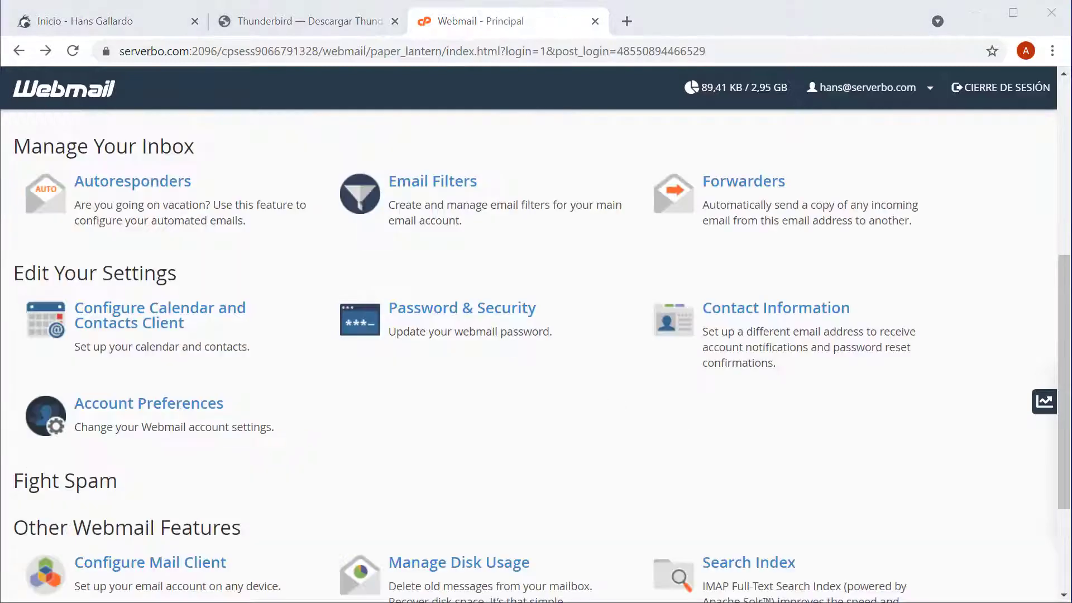
{"action": "left_click", "coordinate": [146, 324]}
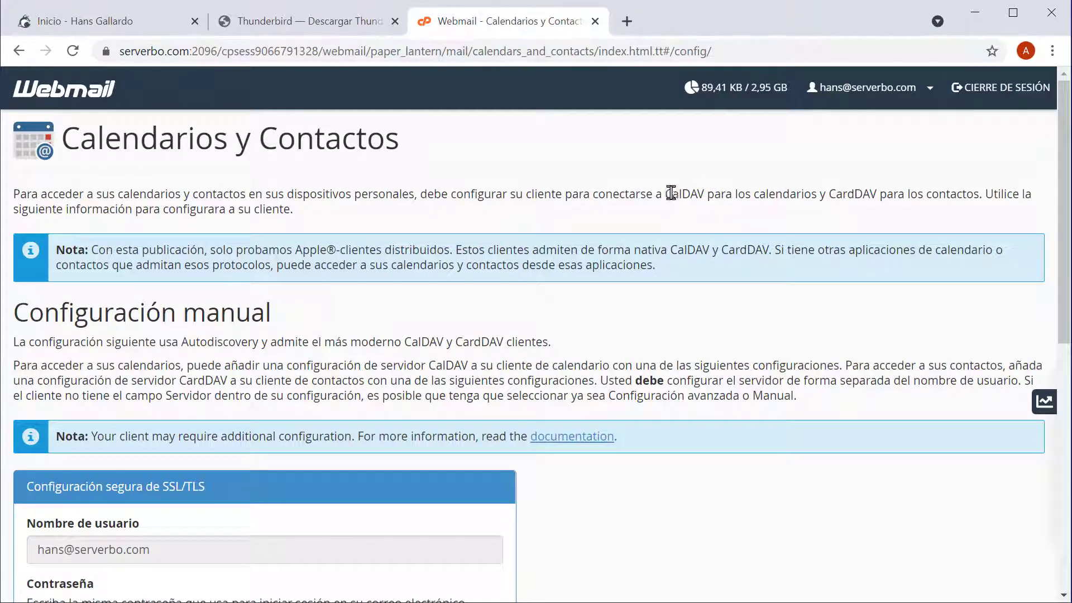
- Select the secure CalDAV username, server URL and alternate server URL, then return to Thunderbird
{"action": "left_click_drag", "start_coordinate": [665, 193], "coordinate": [707, 196]}
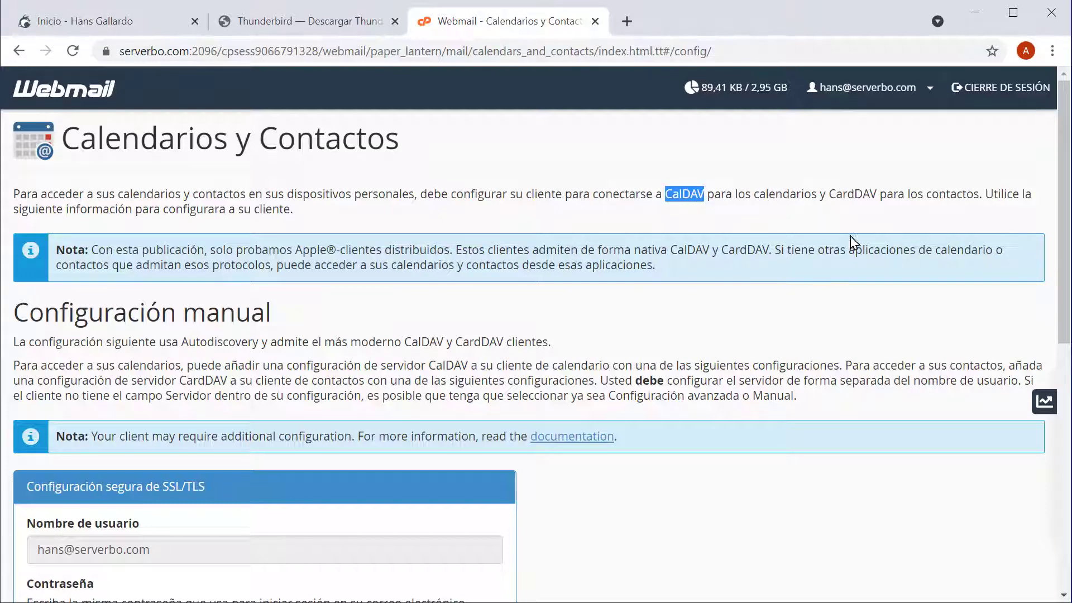
{"action": "scroll", "coordinate": [756, 363], "scroll_direction": "down", "scroll_amount": 3}
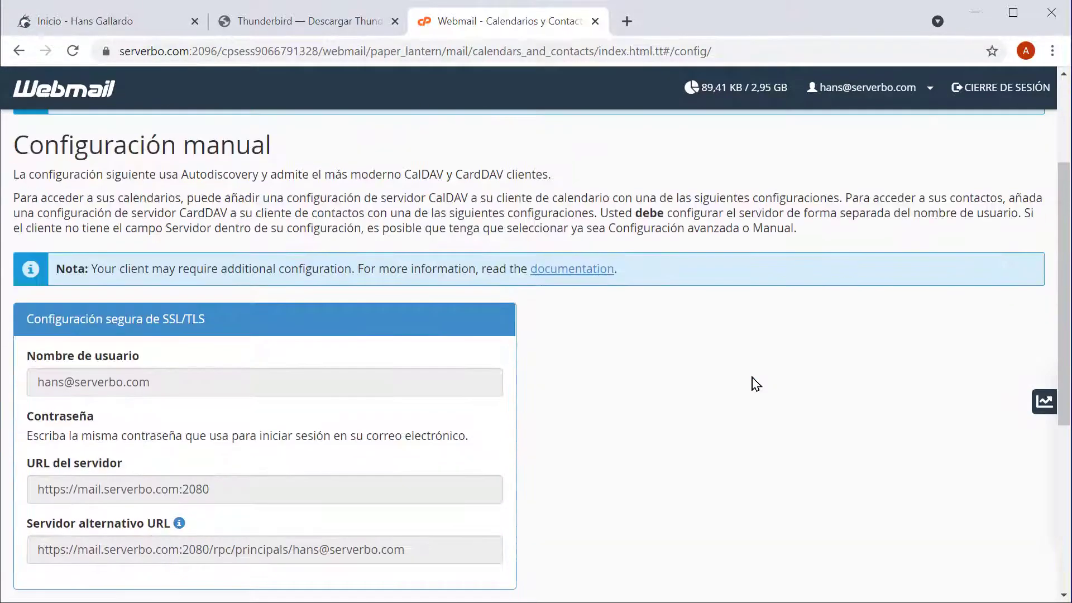
{"action": "scroll", "coordinate": [742, 366], "scroll_direction": "down", "scroll_amount": 3}
{"action": "left_click_drag", "start_coordinate": [187, 224], "coordinate": [22, 215]}
{"action": "left_click", "coordinate": [208, 321]}
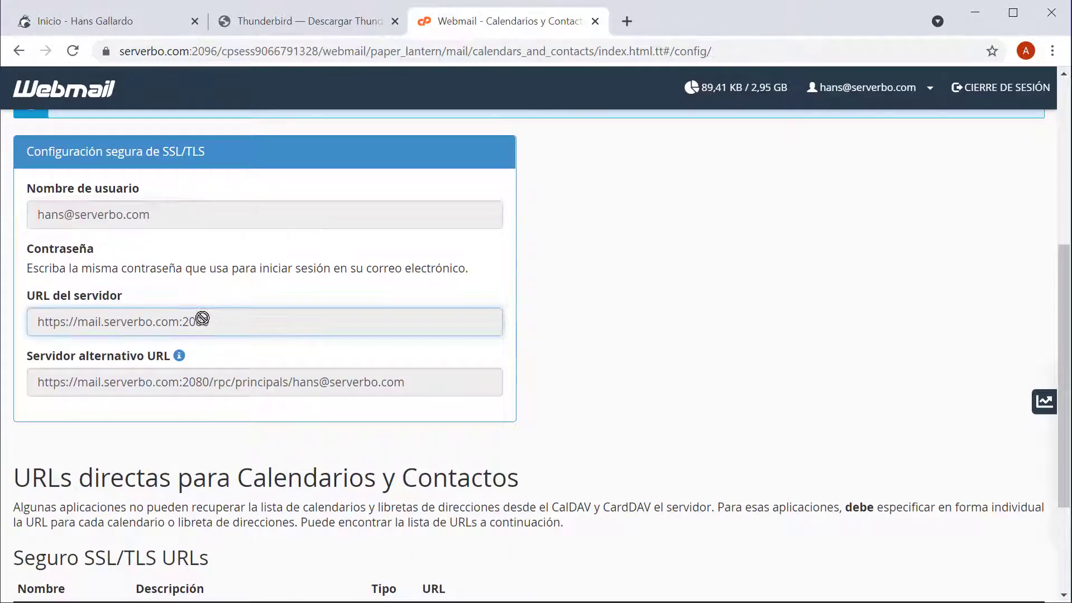
{"action": "left_click_drag", "start_coordinate": [36, 271], "coordinate": [462, 270]}
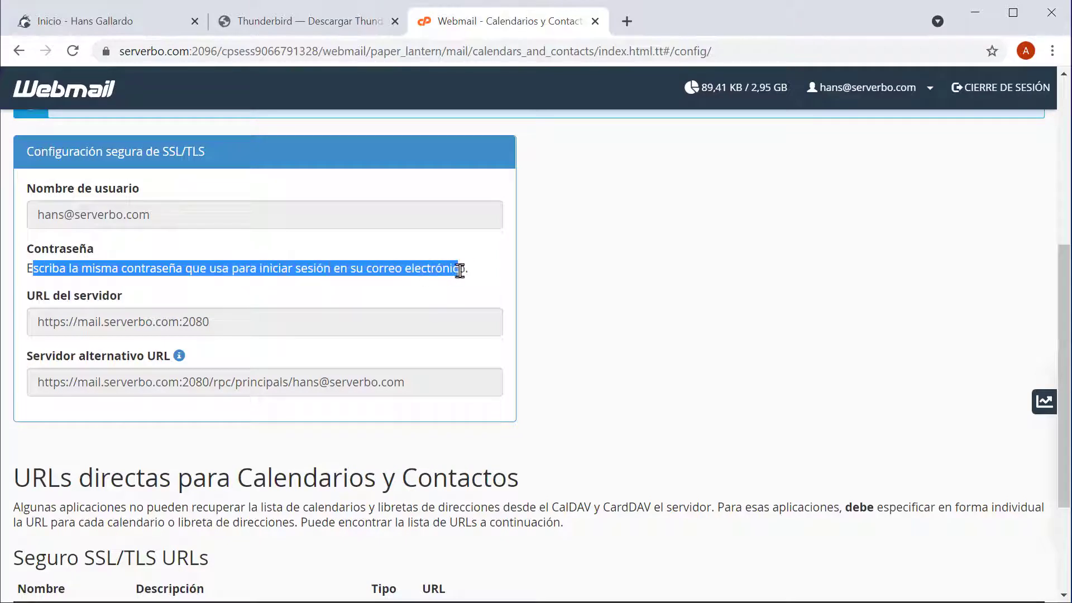
{"action": "left_click", "coordinate": [476, 269]}
{"action": "left_click_drag", "start_coordinate": [244, 322], "coordinate": [42, 313]}
{"action": "left_click_drag", "start_coordinate": [34, 378], "coordinate": [393, 383]}
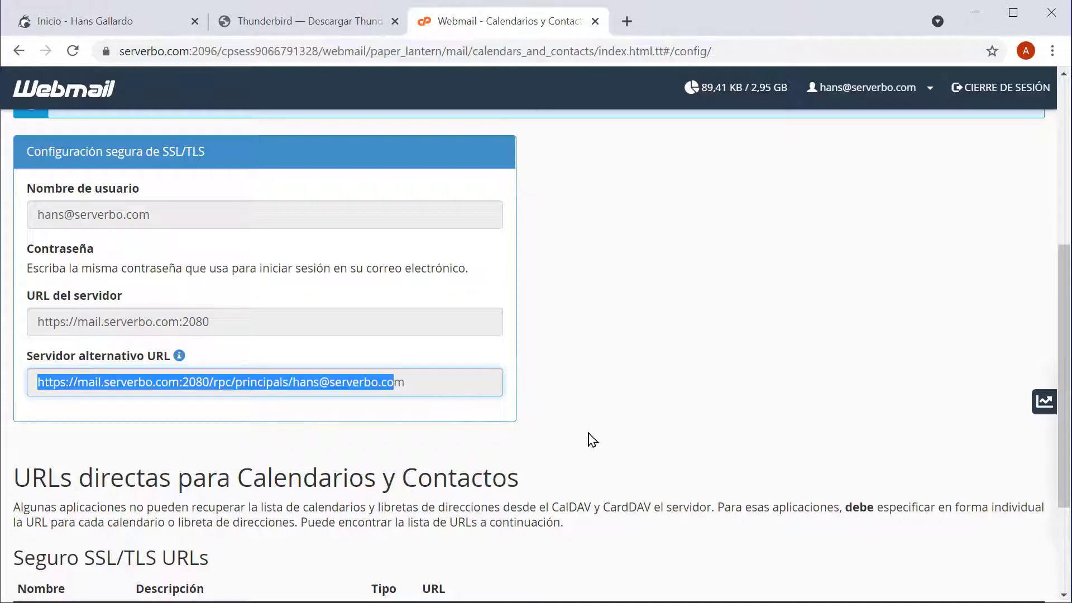
{"action": "key", "text": "alt+Tab"}
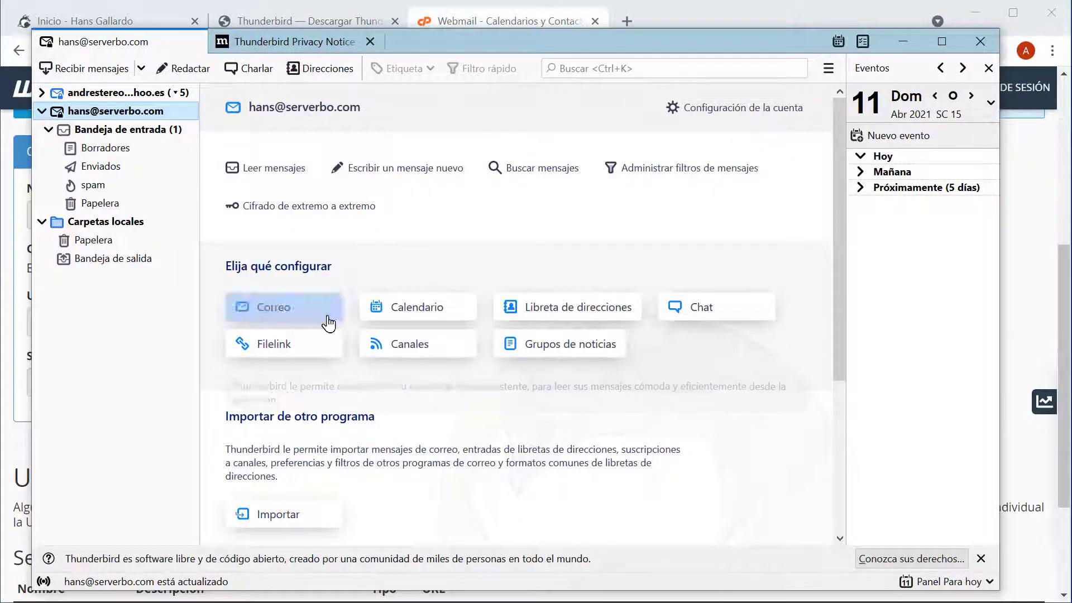
- Start a new network CalDAV calendar with the account's e-mail address as username
{"action": "left_click", "coordinate": [419, 312]}
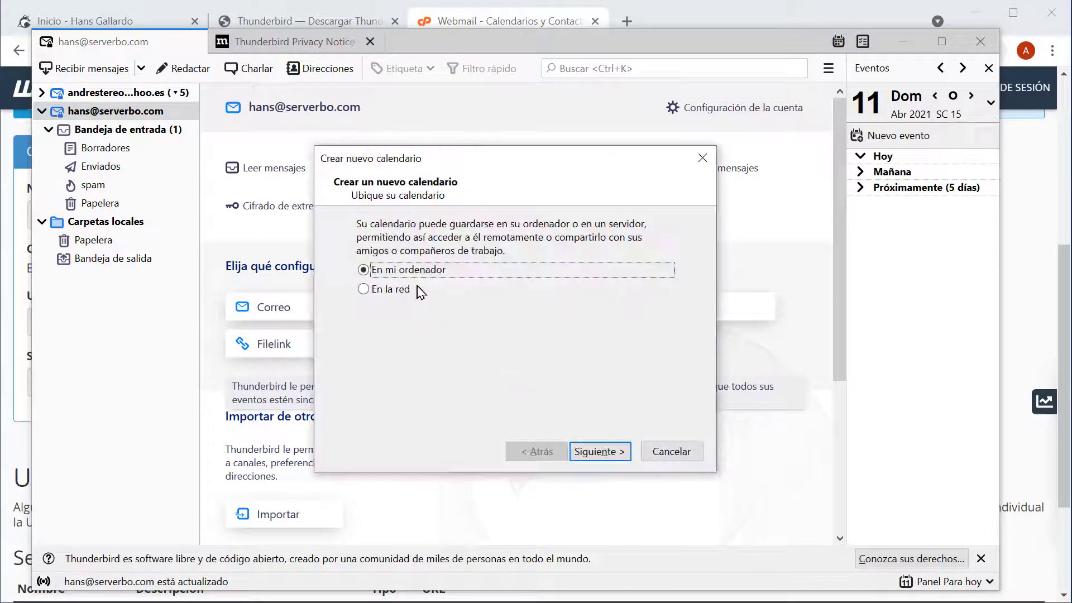
{"action": "left_click", "coordinate": [405, 291]}
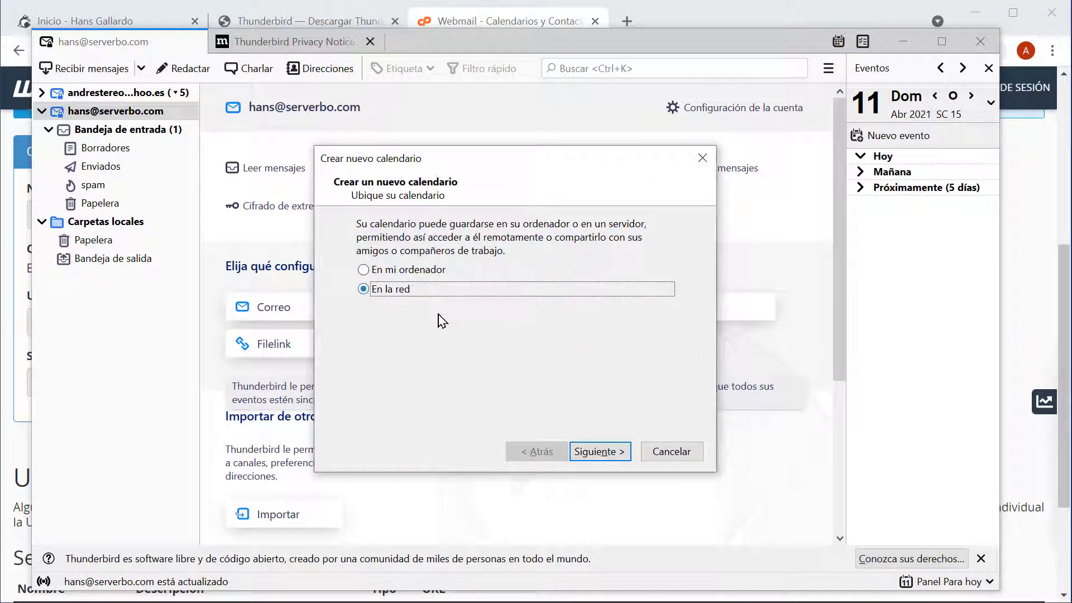
{"action": "left_click", "coordinate": [598, 451]}
{"action": "left_click", "coordinate": [419, 264]}
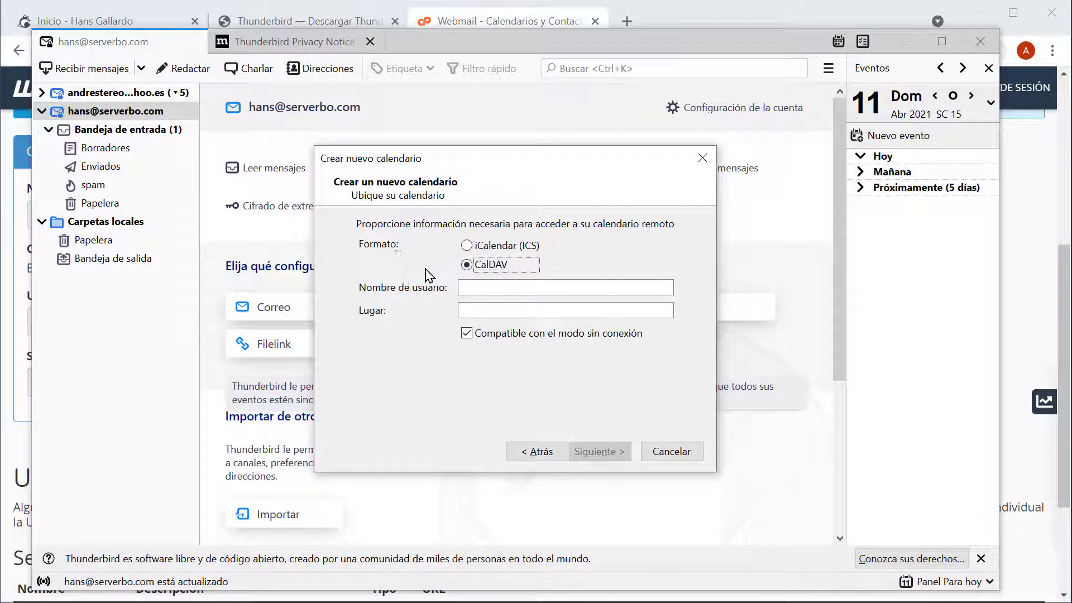
{"action": "left_click", "coordinate": [532, 291]}
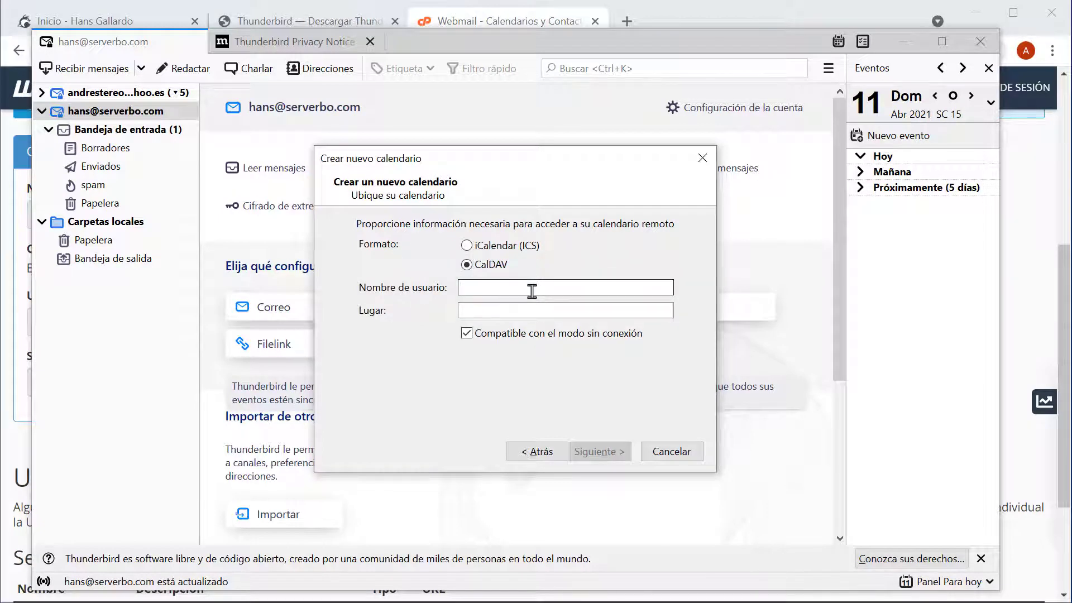
{"action": "key", "text": "Tab"}
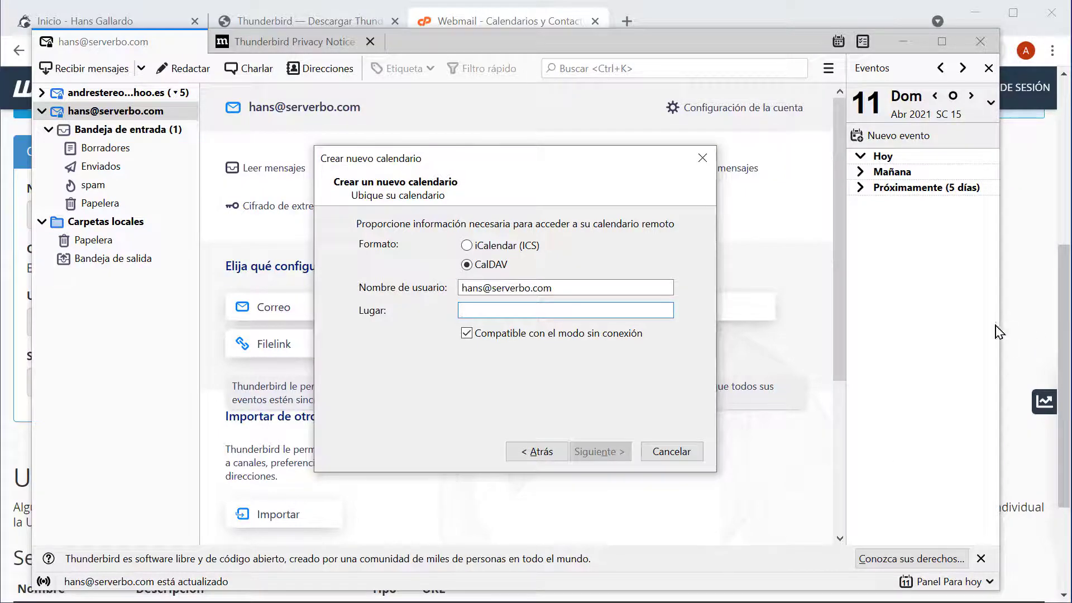
{"action": "left_click", "coordinate": [1023, 335]}
{"action": "left_click_drag", "start_coordinate": [242, 326], "coordinate": [33, 323]}
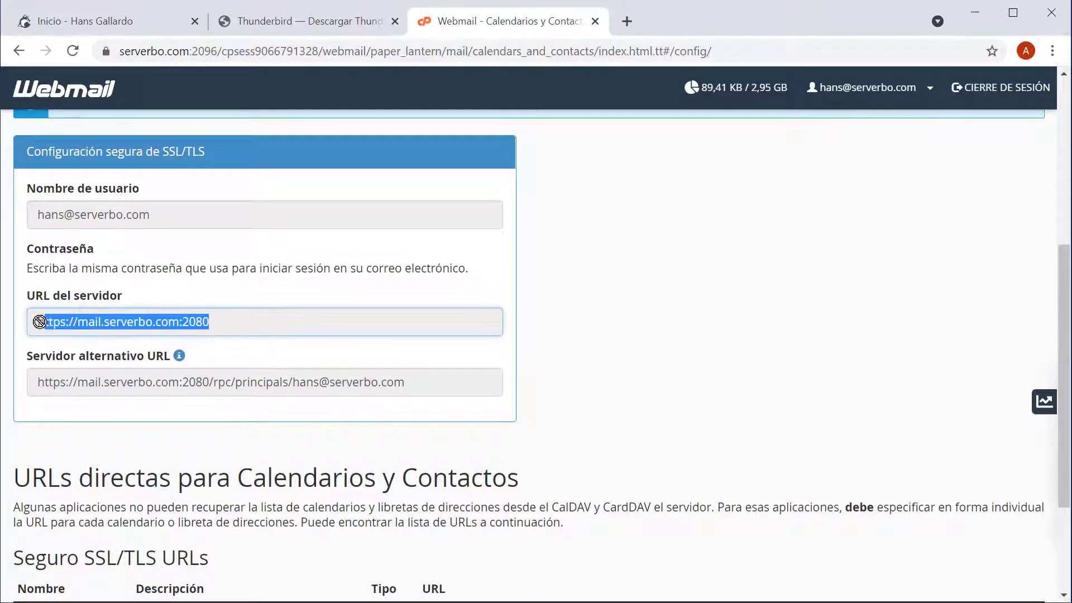
{"action": "right_click", "coordinate": [67, 323]}
{"action": "left_click", "coordinate": [102, 335]}
{"action": "key", "text": "alt+Tab"}
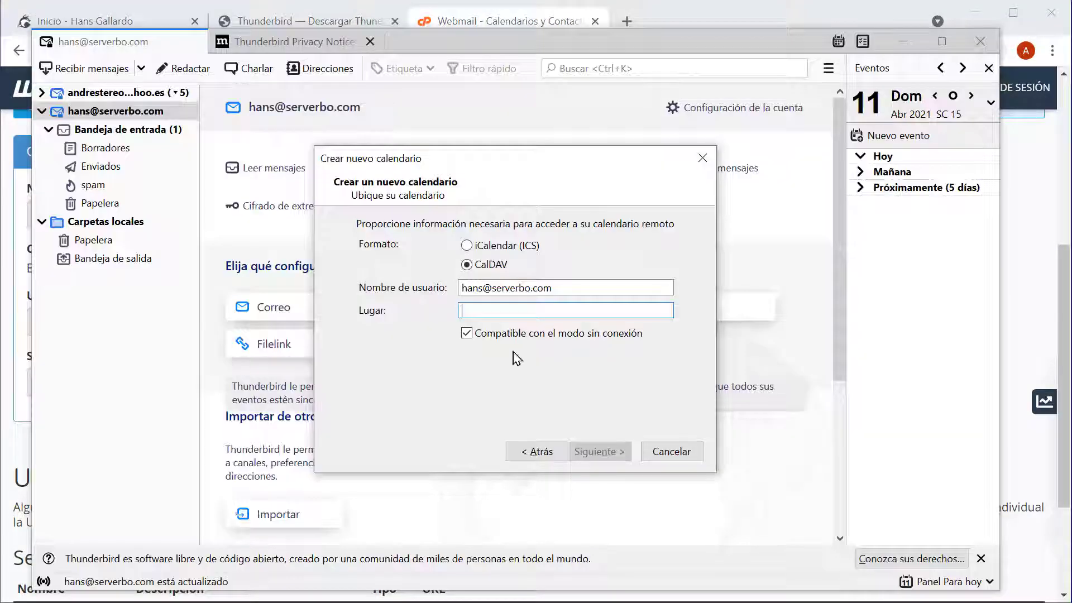
{"action": "key", "text": "ctrl+v"}
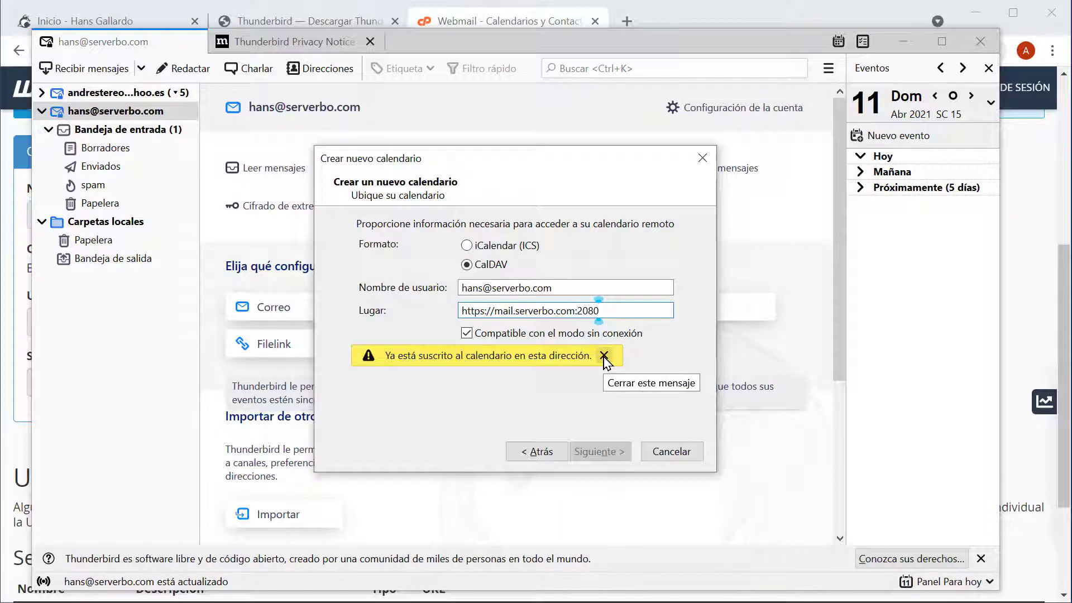
- Dismiss the already-subscribed warning and cancel the new calendar wizard
{"action": "left_click", "coordinate": [603, 356]}
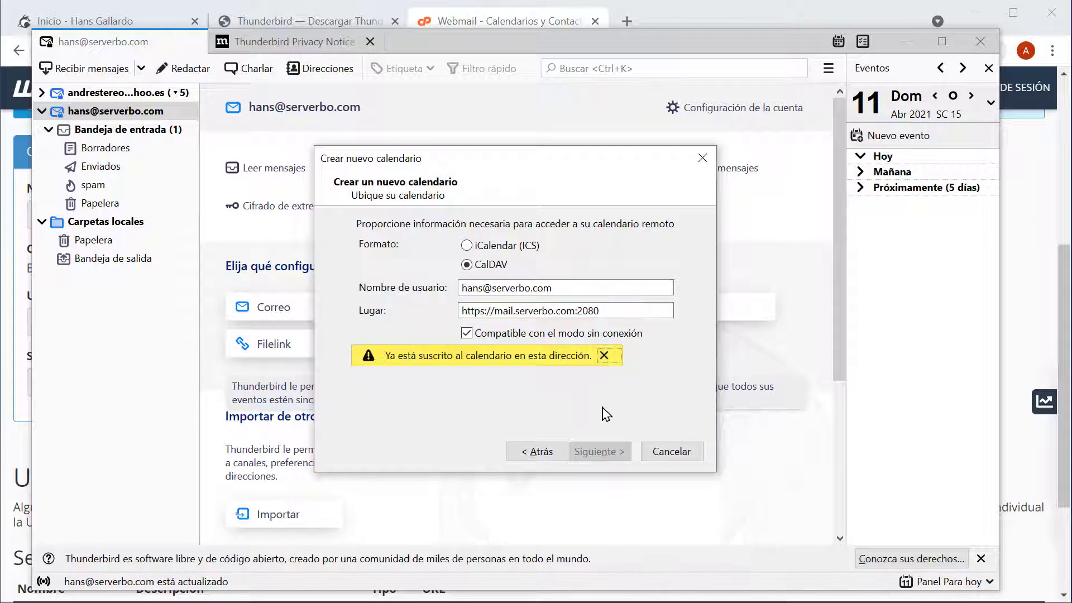
{"action": "left_click", "coordinate": [539, 452]}
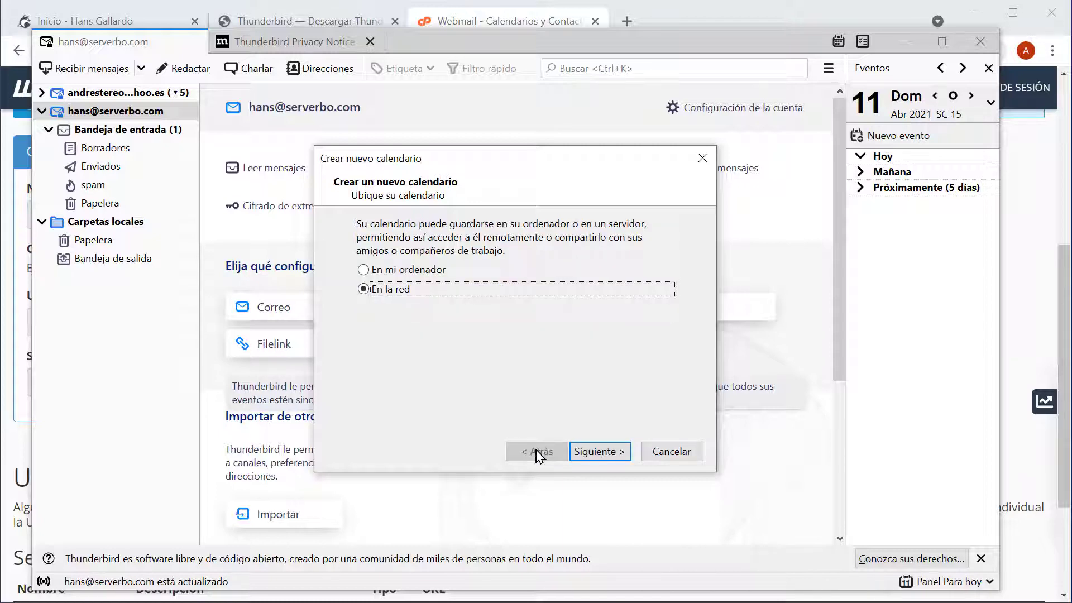
{"action": "left_click", "coordinate": [600, 453]}
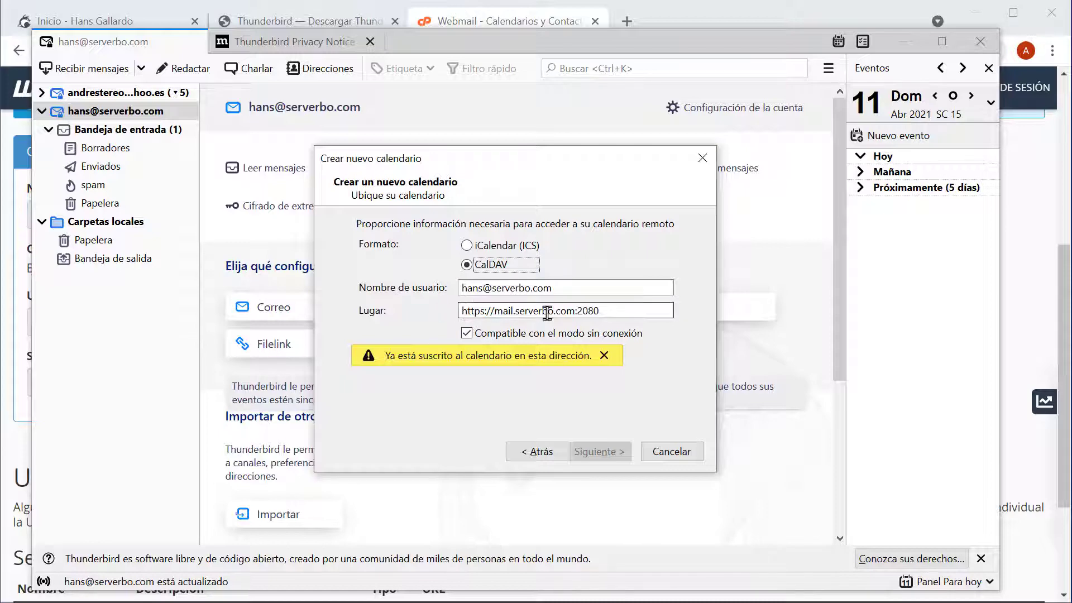
{"action": "left_click", "coordinate": [678, 451]}
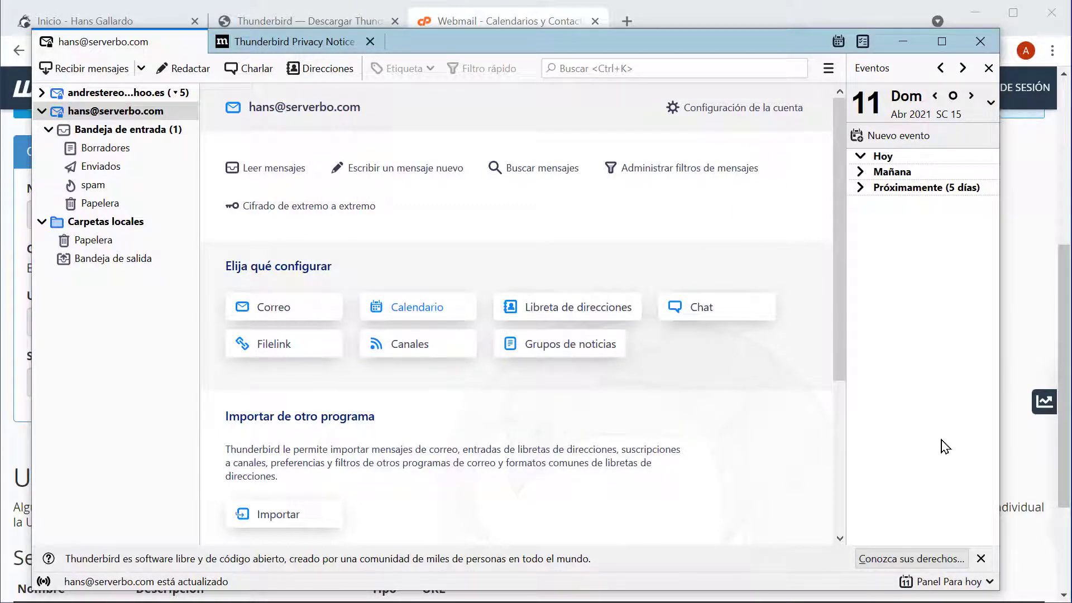
- Collapse today's events list and the serverbo account folders, then expand the Yahoo account
{"action": "left_click", "coordinate": [861, 158]}
{"action": "left_click", "coordinate": [43, 112]}
{"action": "left_click", "coordinate": [43, 93]}
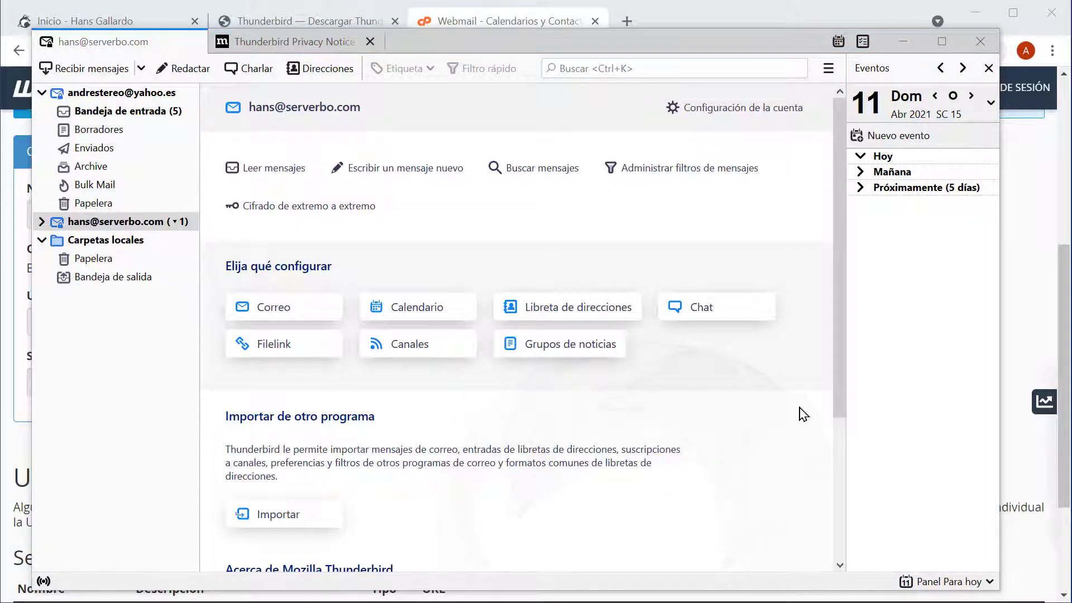
- View the Thunderbird Privacy Notice tab, then close it
{"action": "left_click", "coordinate": [357, 43]}
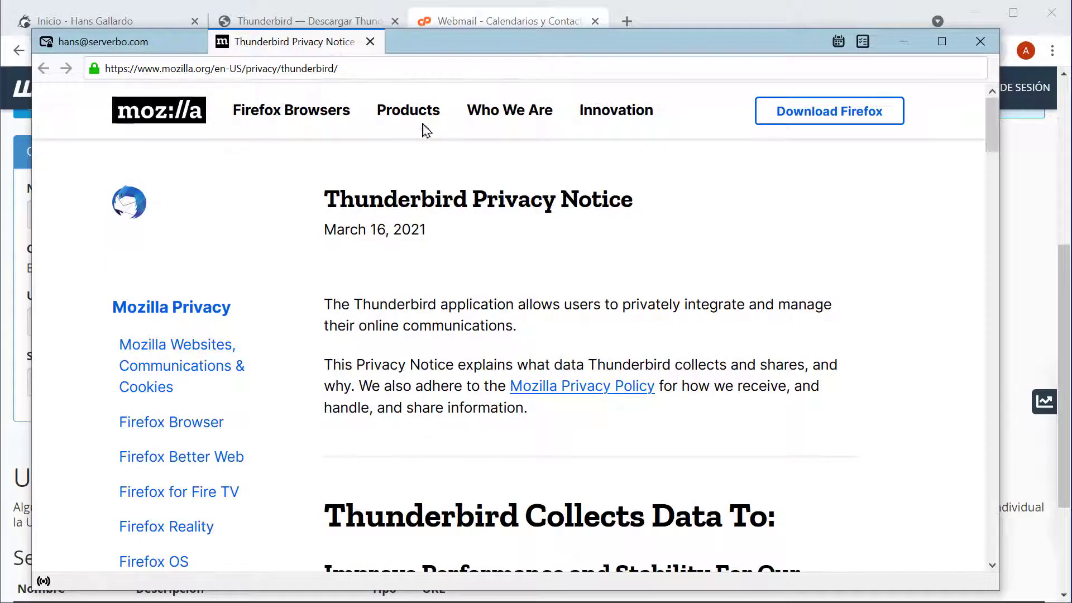
{"action": "left_click", "coordinate": [167, 43]}
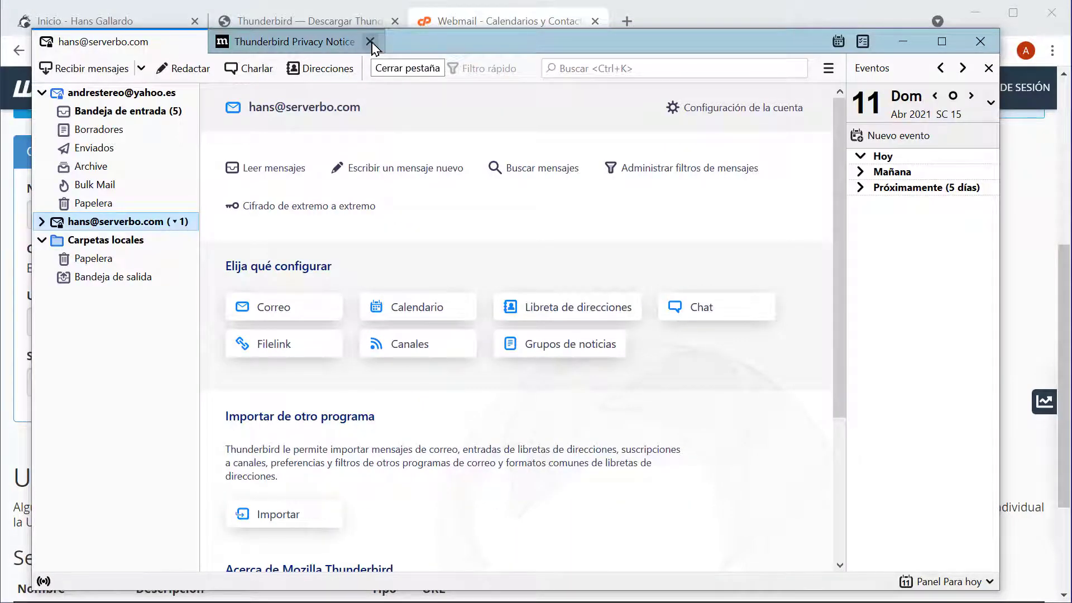
{"action": "left_click", "coordinate": [370, 43]}
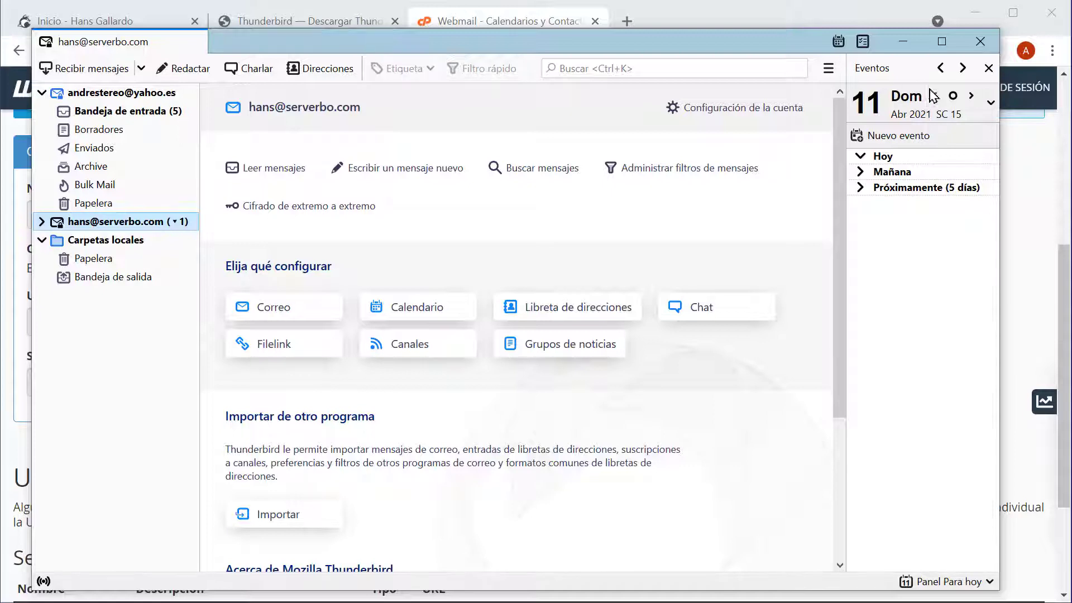
- Open the main ☰ application menu
{"action": "left_click", "coordinate": [827, 69]}
{"action": "left_click", "coordinate": [827, 68]}
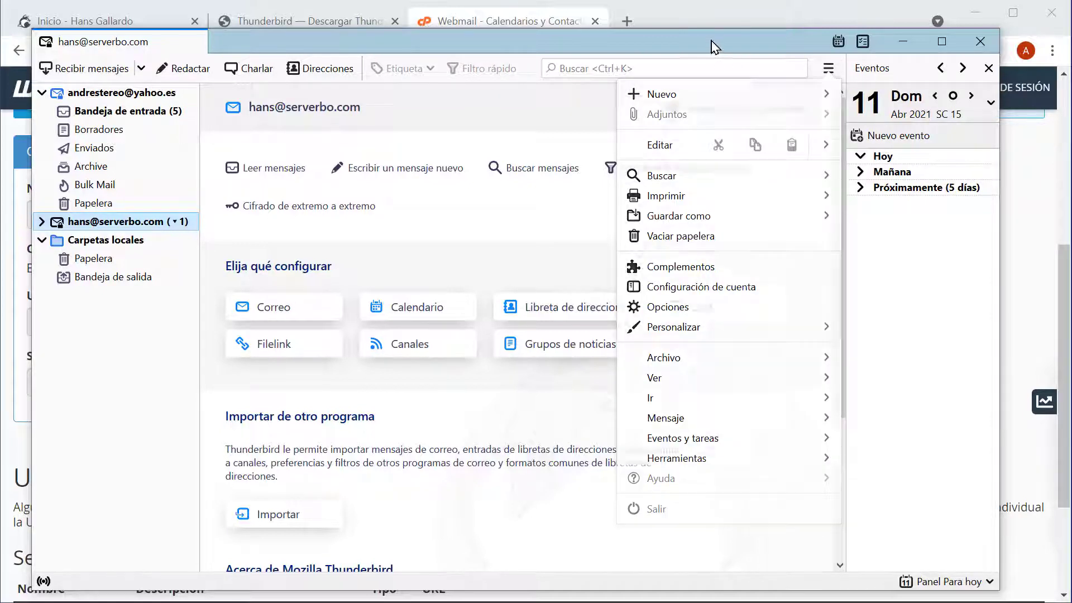
{"action": "left_click", "coordinate": [827, 76]}
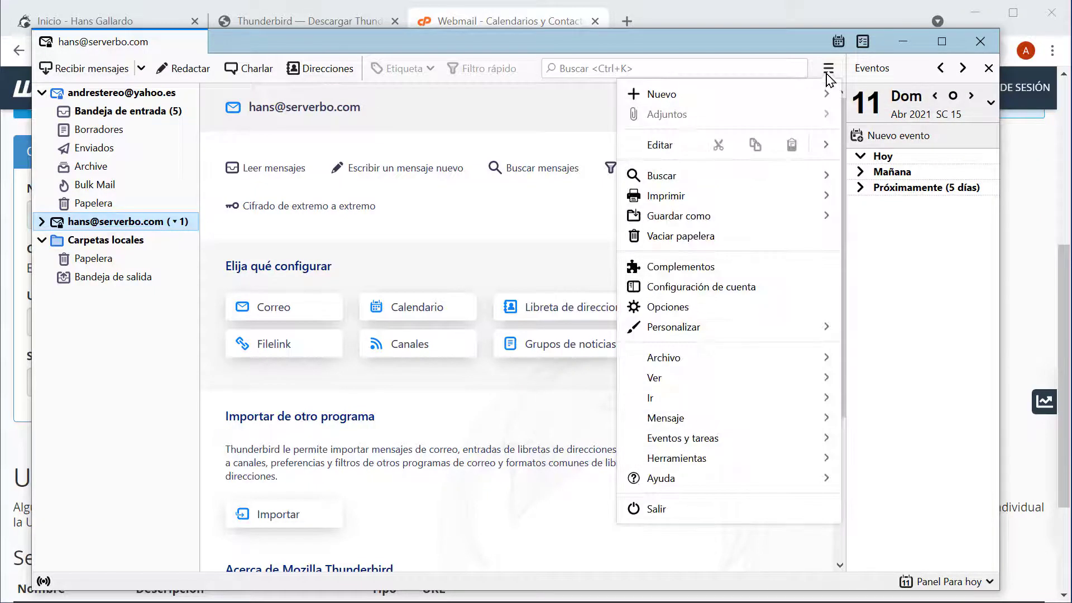
- From the Nuevo submenu, open the new e-mail address dialog and close it
{"action": "left_click", "coordinate": [817, 102]}
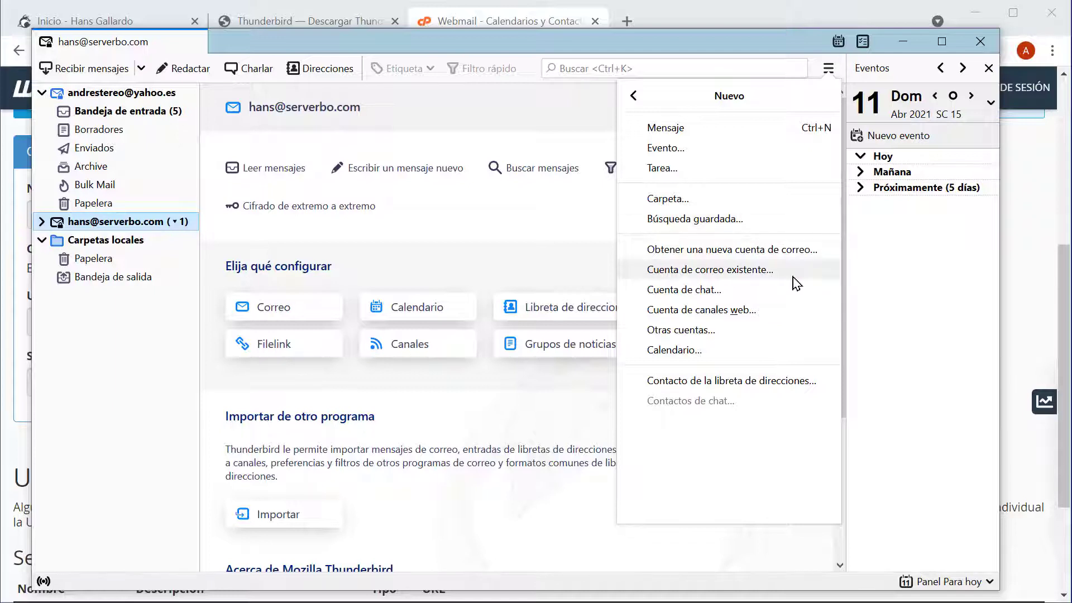
{"action": "left_click", "coordinate": [773, 255]}
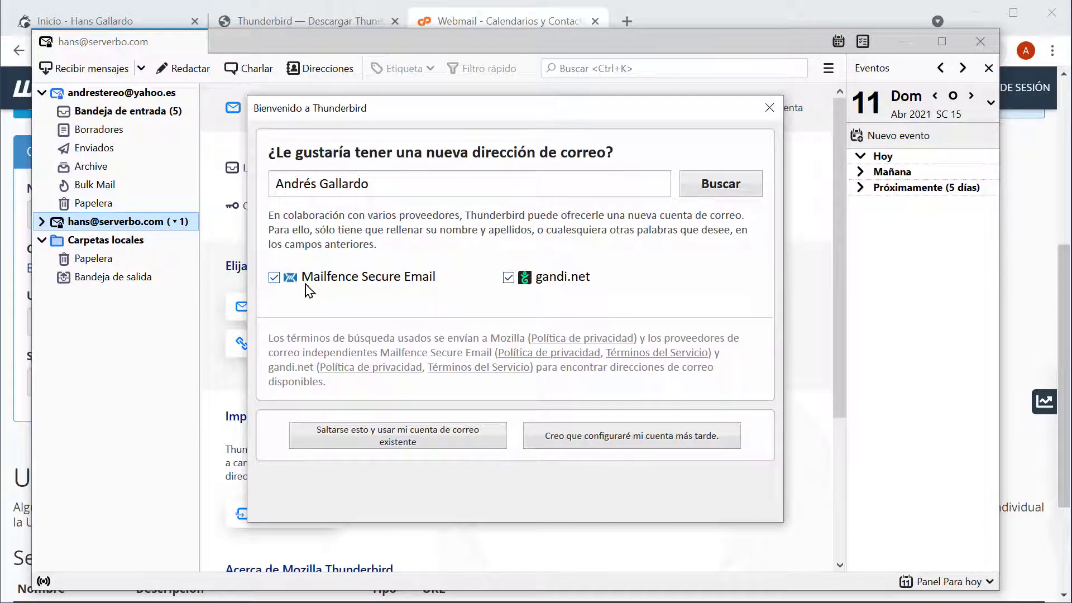
{"action": "left_click", "coordinate": [770, 108]}
- Browse the Nuevo and Guardar como submenus, then open Complementos (Add-ons Manager)
{"action": "left_click", "coordinate": [827, 68]}
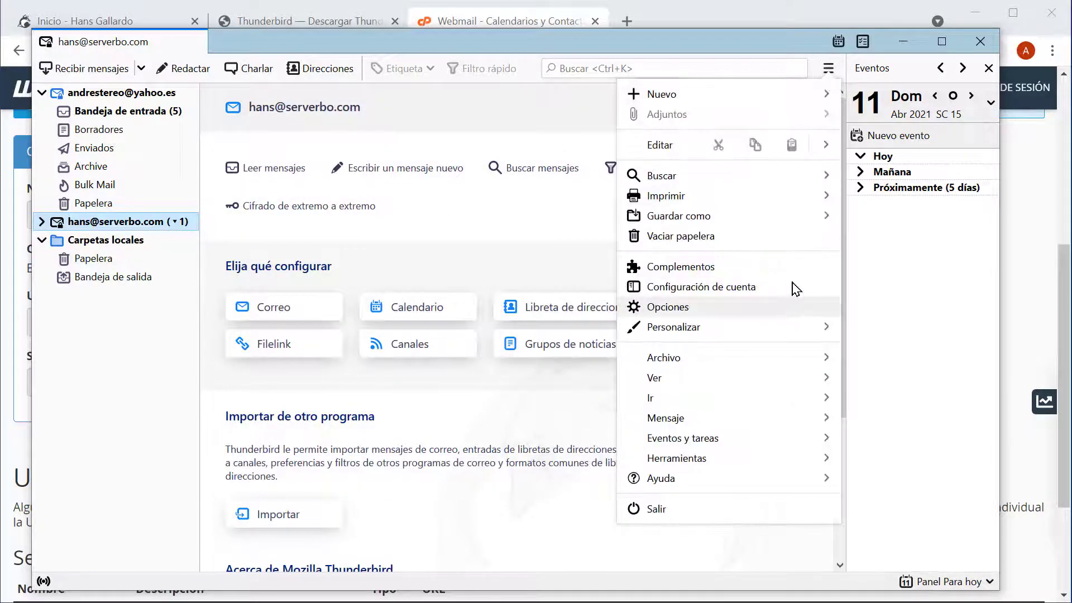
{"action": "left_click", "coordinate": [736, 96]}
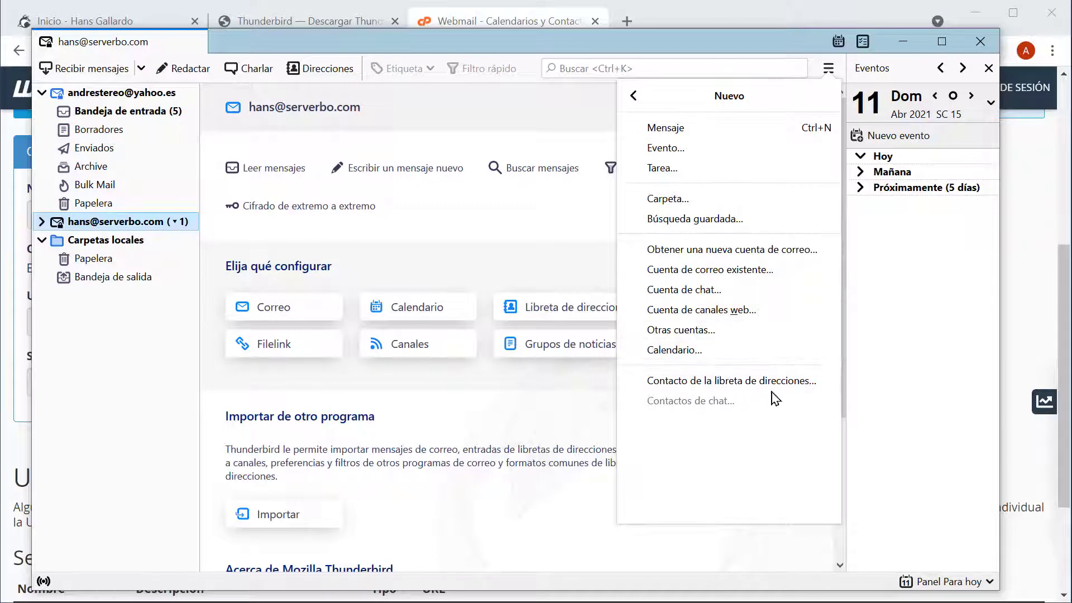
{"action": "left_click", "coordinate": [827, 69]}
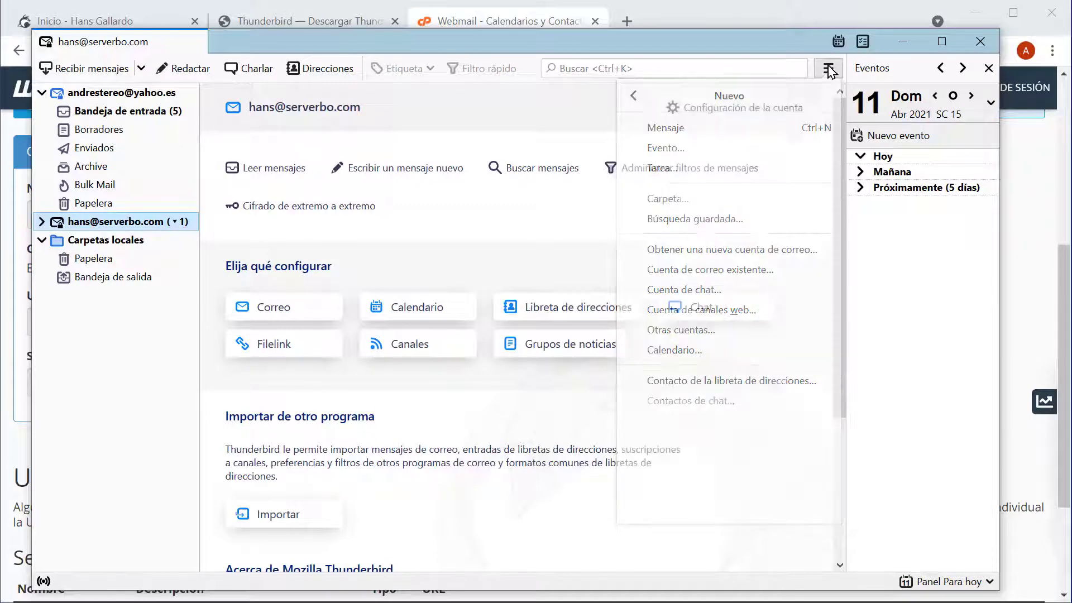
{"action": "left_click", "coordinate": [828, 69]}
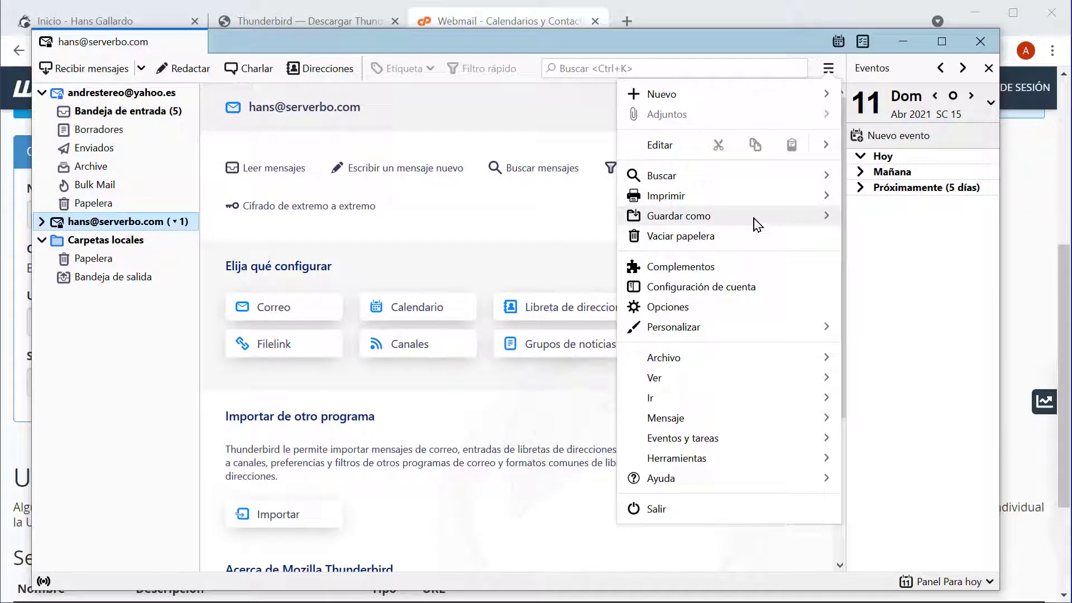
{"action": "left_click", "coordinate": [799, 224]}
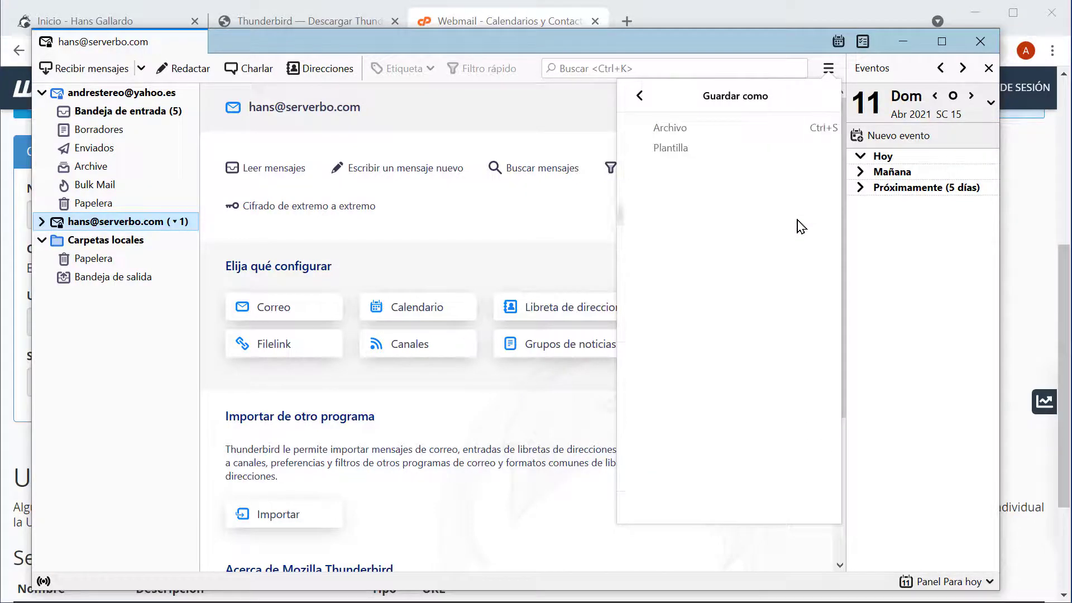
{"action": "left_click", "coordinate": [637, 98]}
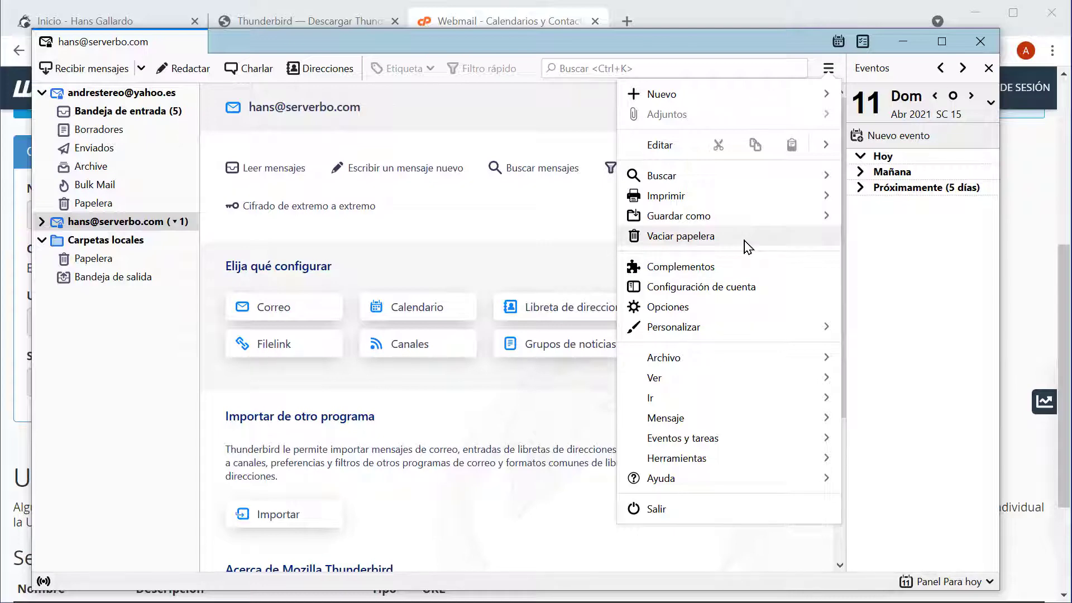
{"action": "left_click", "coordinate": [695, 268]}
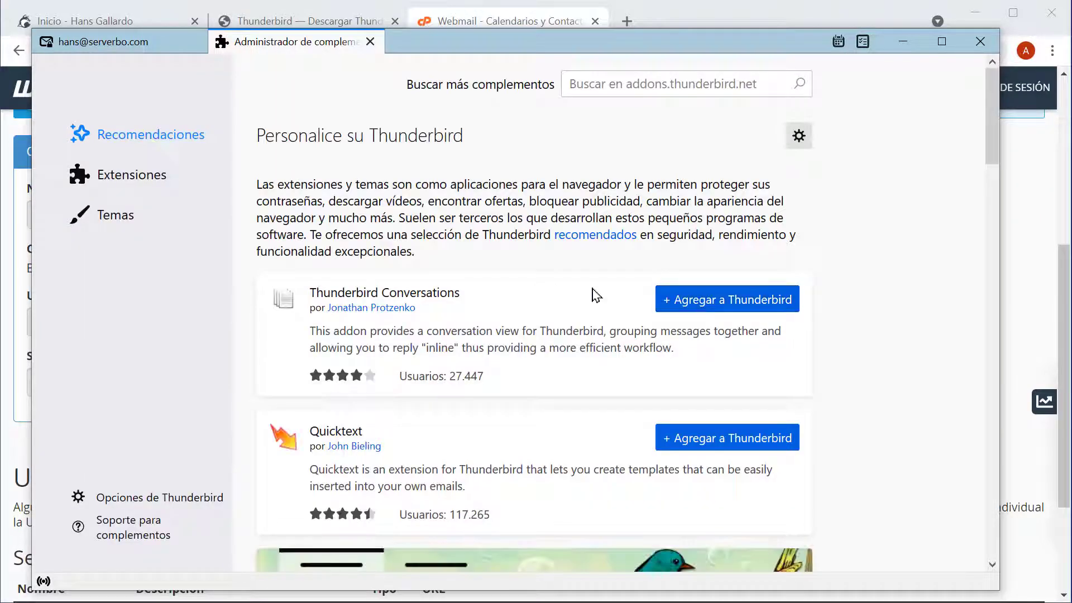
{"action": "scroll", "coordinate": [507, 346], "scroll_direction": "down", "scroll_amount": 4}
{"action": "scroll", "coordinate": [509, 344], "scroll_direction": "up", "scroll_amount": 2}
{"action": "scroll", "coordinate": [509, 345], "scroll_direction": "up", "scroll_amount": 2}
{"action": "scroll", "coordinate": [425, 311], "scroll_direction": "down", "scroll_amount": 4}
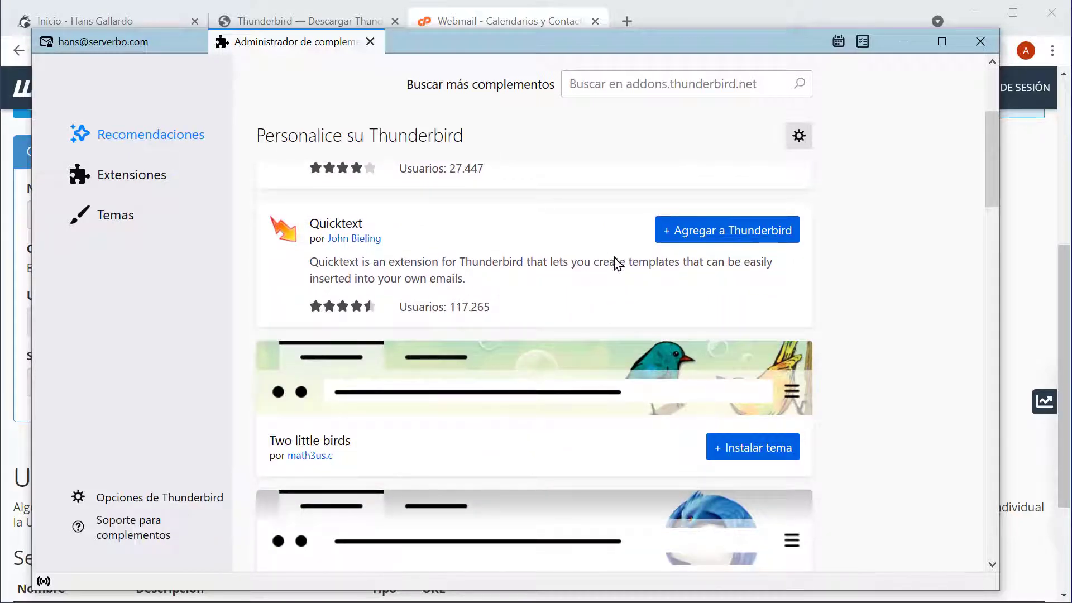
{"action": "scroll", "coordinate": [748, 287], "scroll_direction": "down", "scroll_amount": 4}
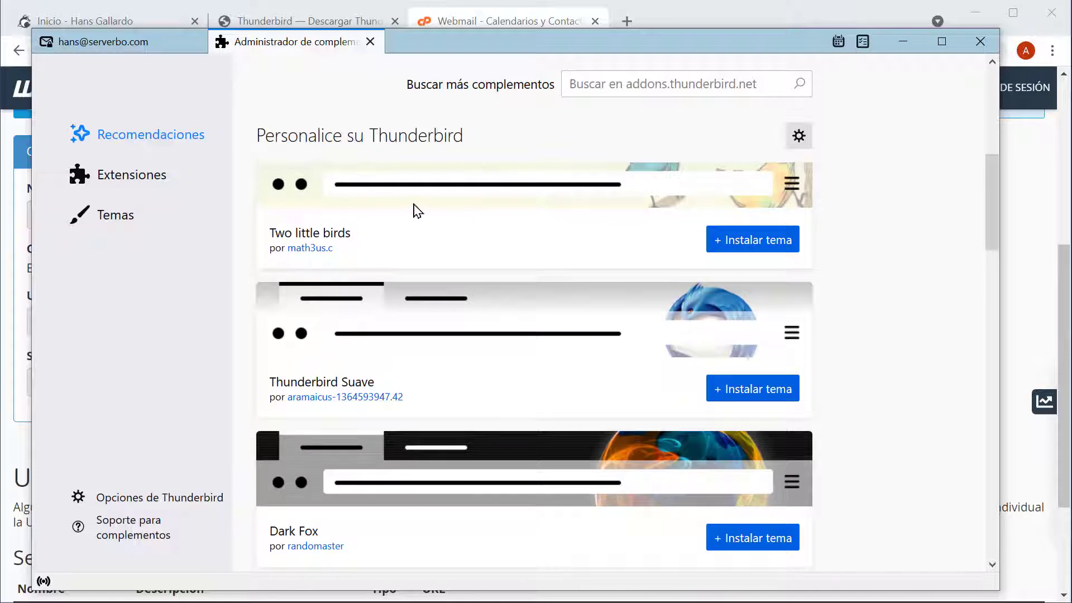
{"action": "scroll", "coordinate": [481, 241], "scroll_direction": "up", "scroll_amount": 2}
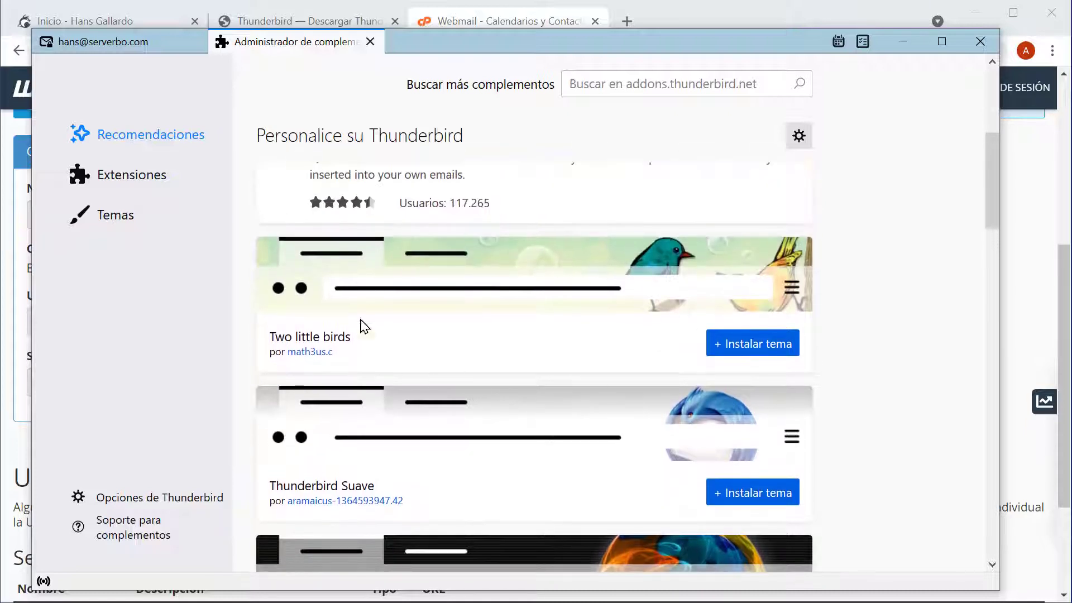